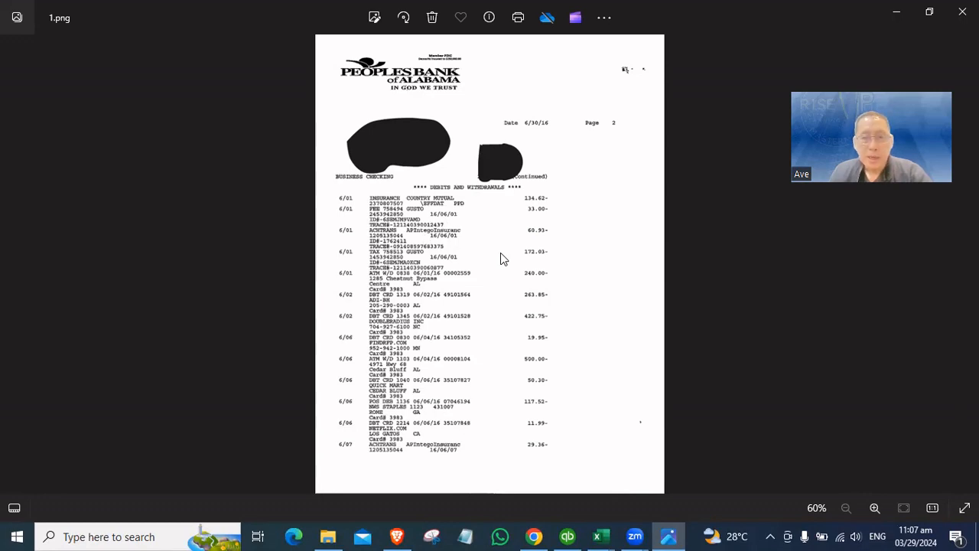
Show the pdftoexcel.com page in Chrome, and switch to the bank statements test1 (3) workbook in Excel
mouse_move(534, 537)
click(564, 429)
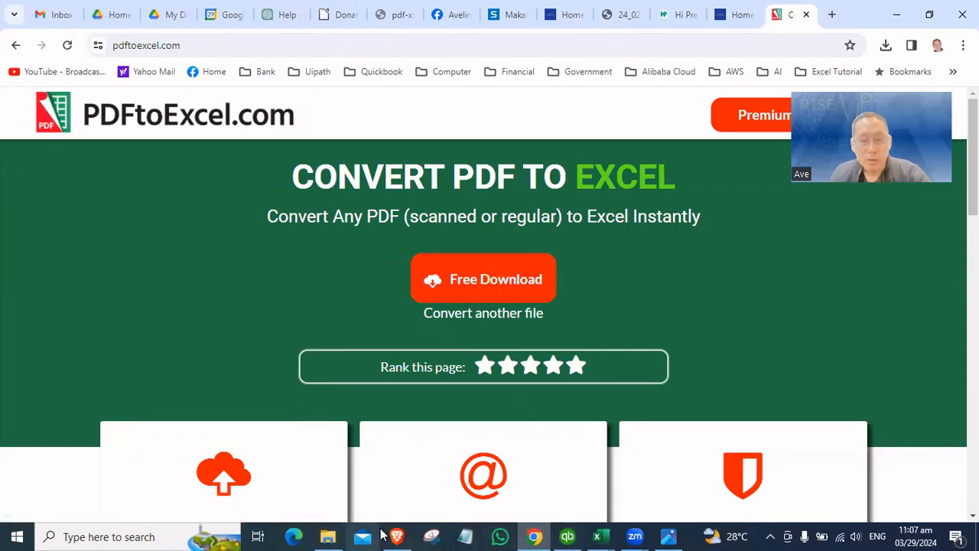
mouse_move(605, 535)
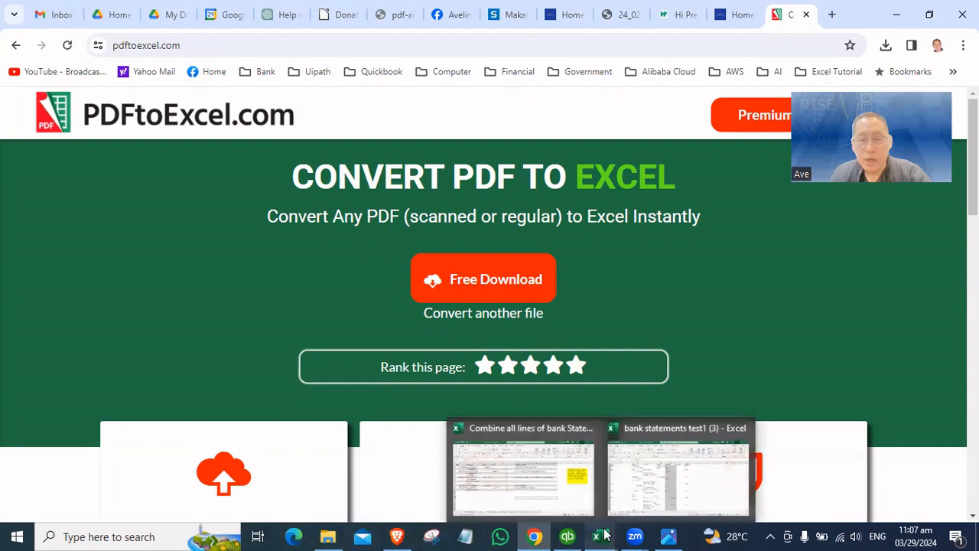
click(677, 474)
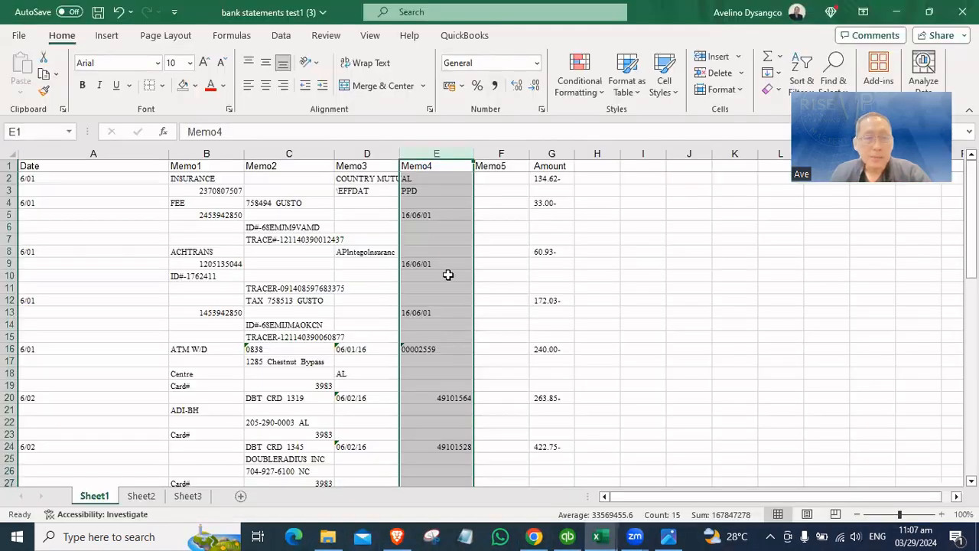
Widen the empty Memo5 column F to make room for the combined memo text, with cell F2 selected
click(621, 250)
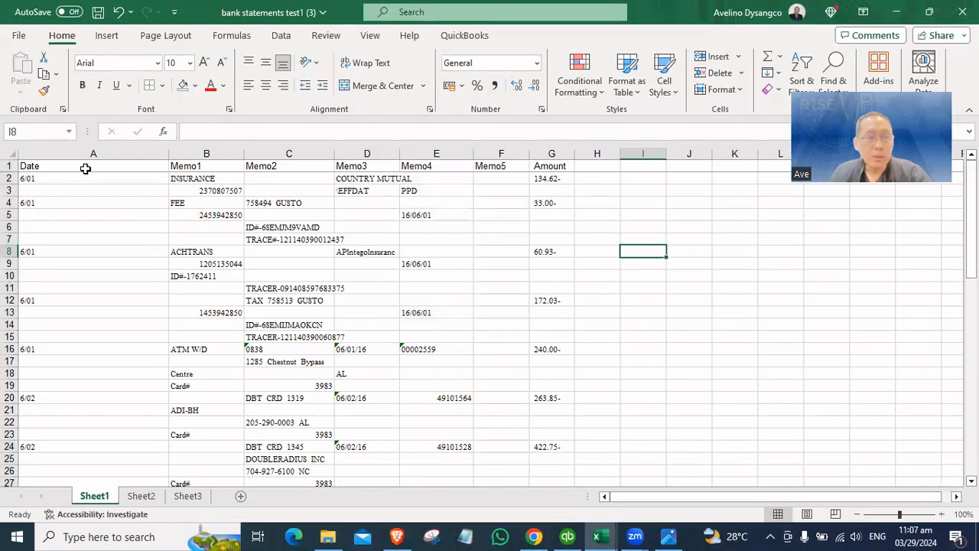
drag(86, 168, 251, 172)
click(437, 212)
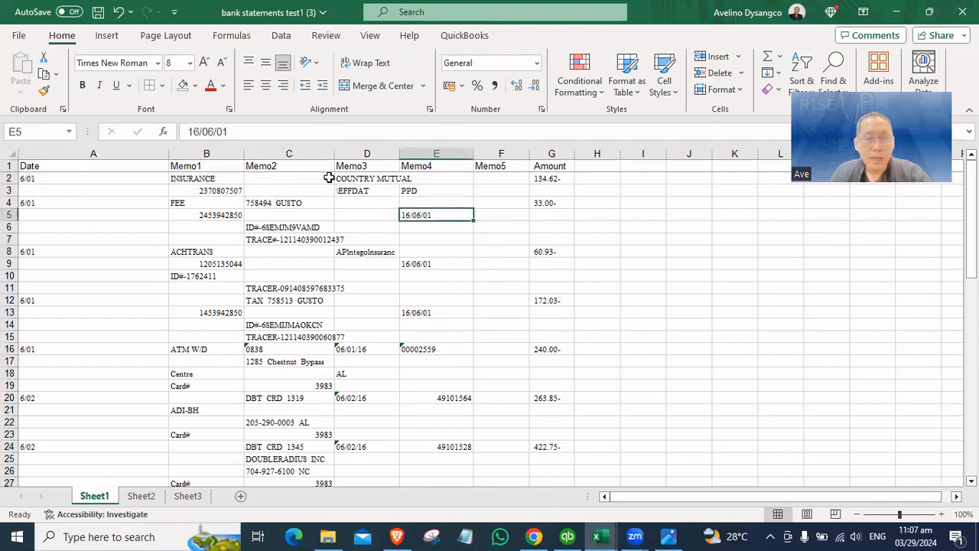
click(500, 178)
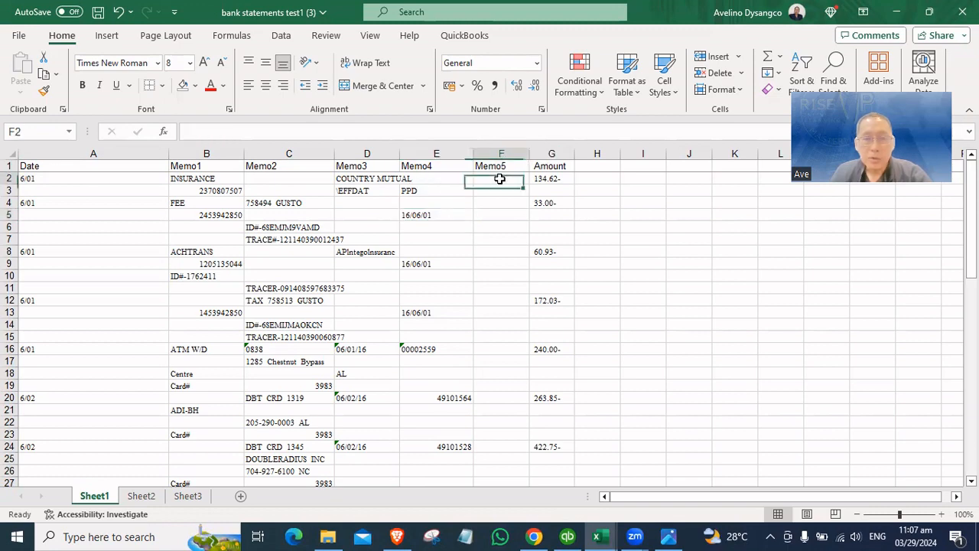
drag(531, 153, 625, 154)
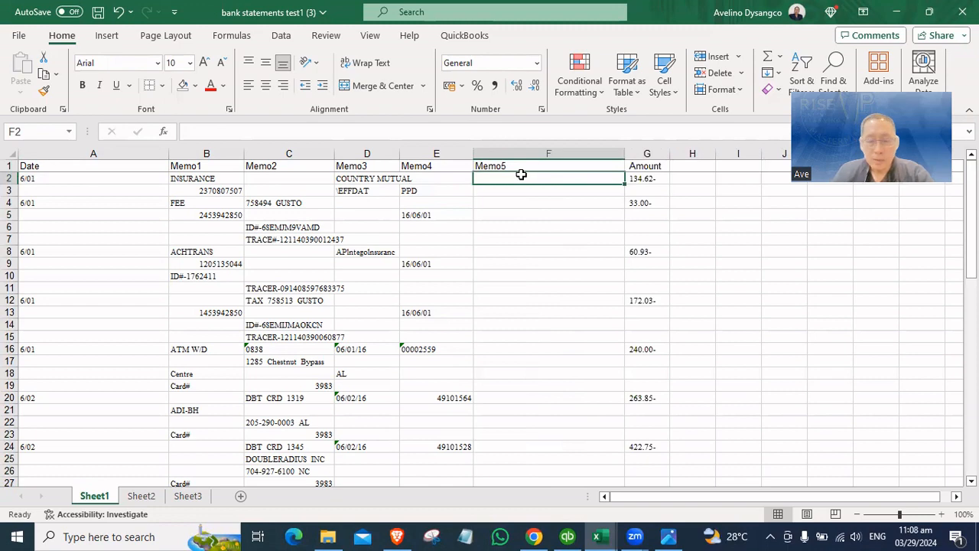
Enter =CONCAT(B2:E2) in F2 and fill the formula down the Memo5 column for all statement rows
text(=con)
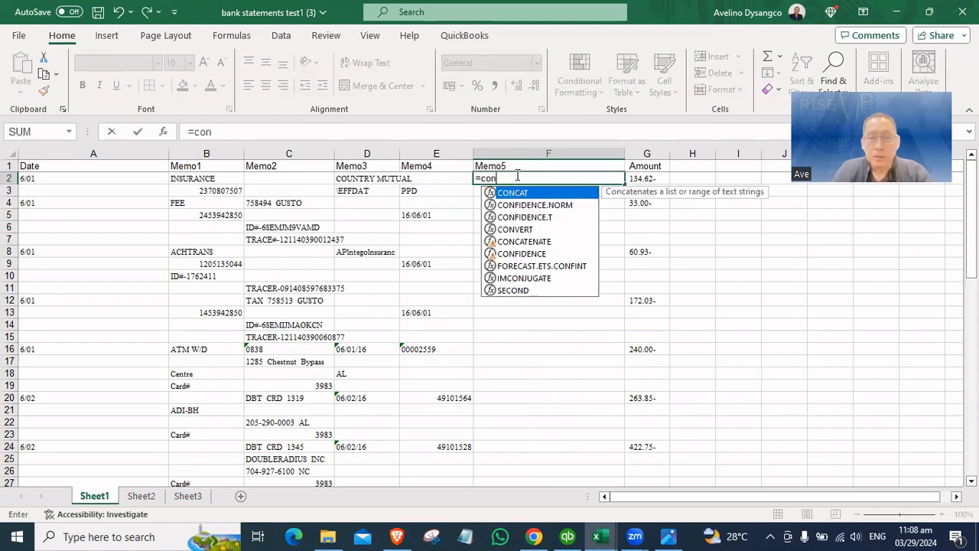
double_click(523, 193)
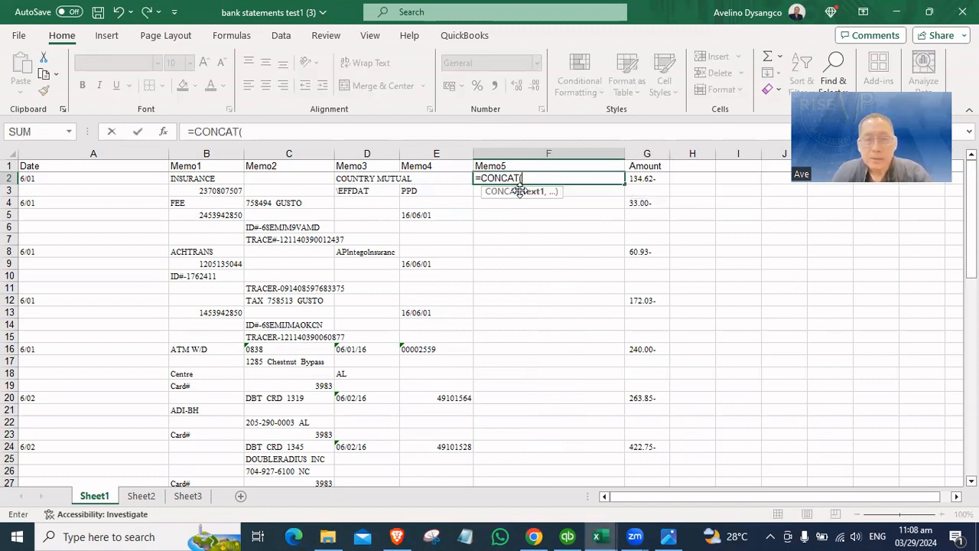
drag(198, 178, 425, 183)
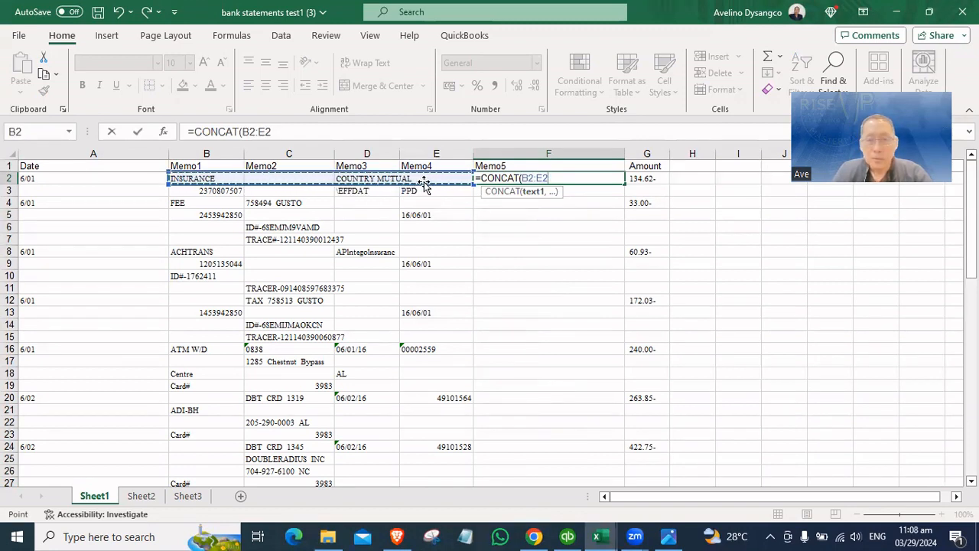
key(ctrl+Return)
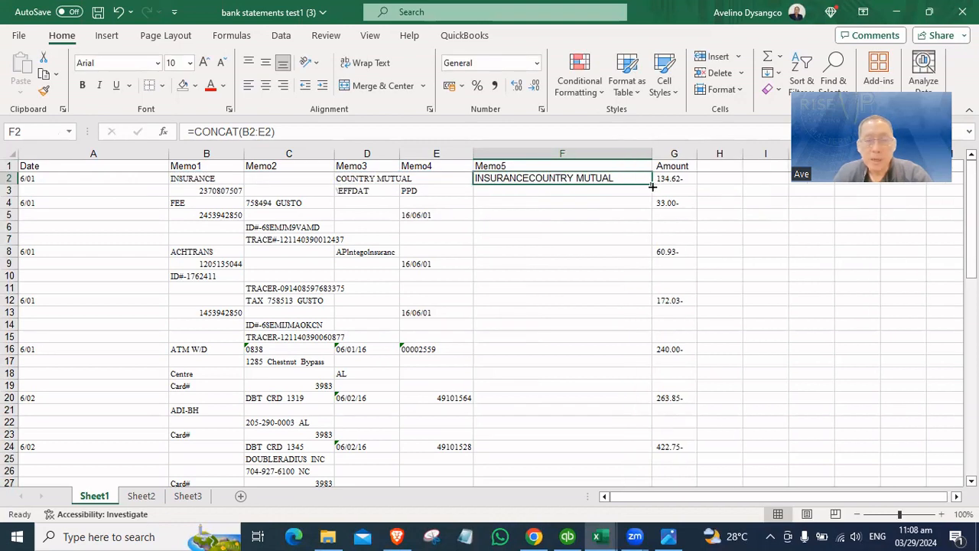
double_click(651, 185)
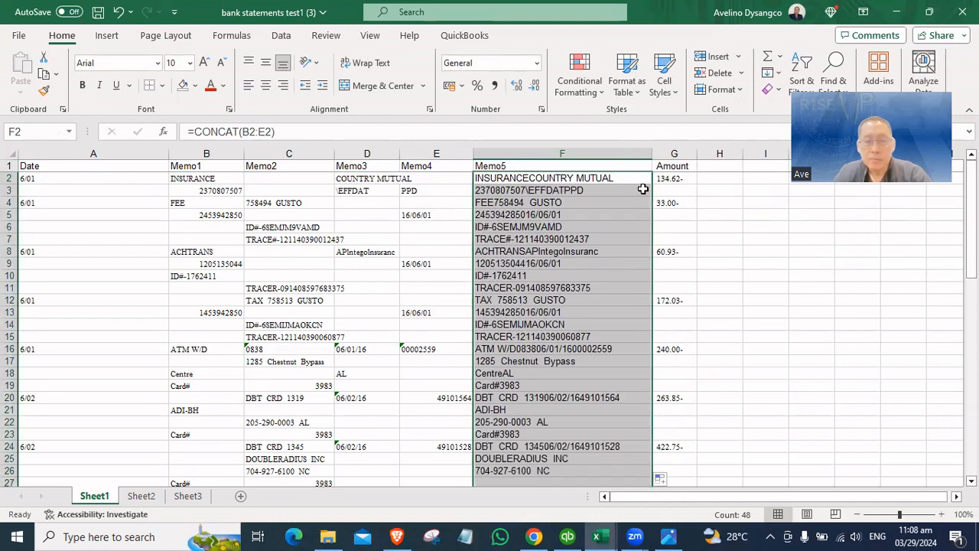
scroll(535, 230, down, 1)
scroll(459, 199, up, 1)
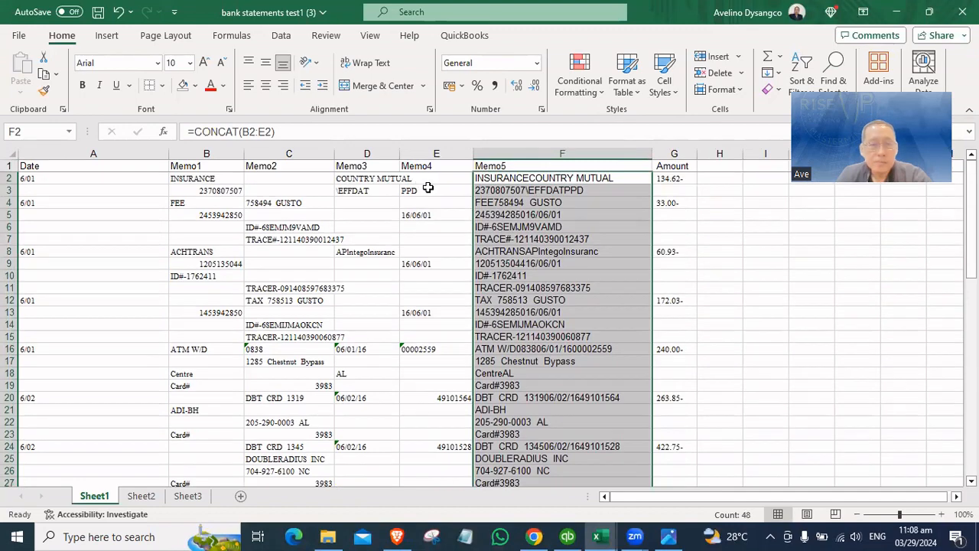
Replace the CONCAT formulas in the Memo5 column with their values by copying and pasting them in place
right_click(538, 192)
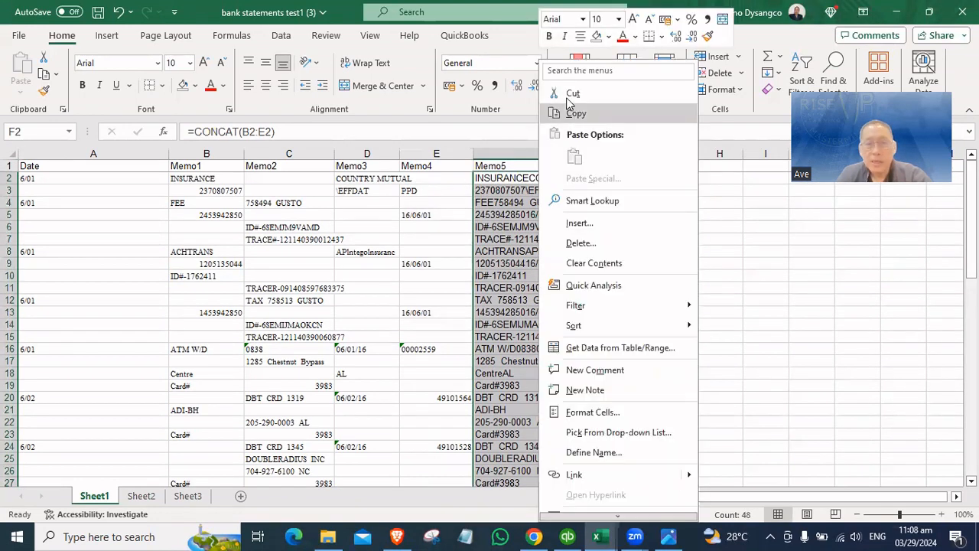
click(586, 115)
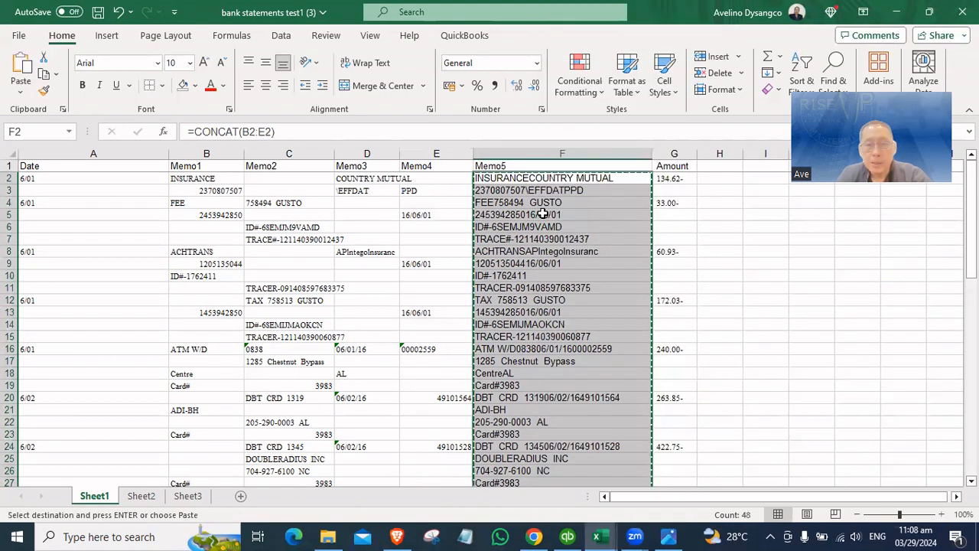
right_click(544, 190)
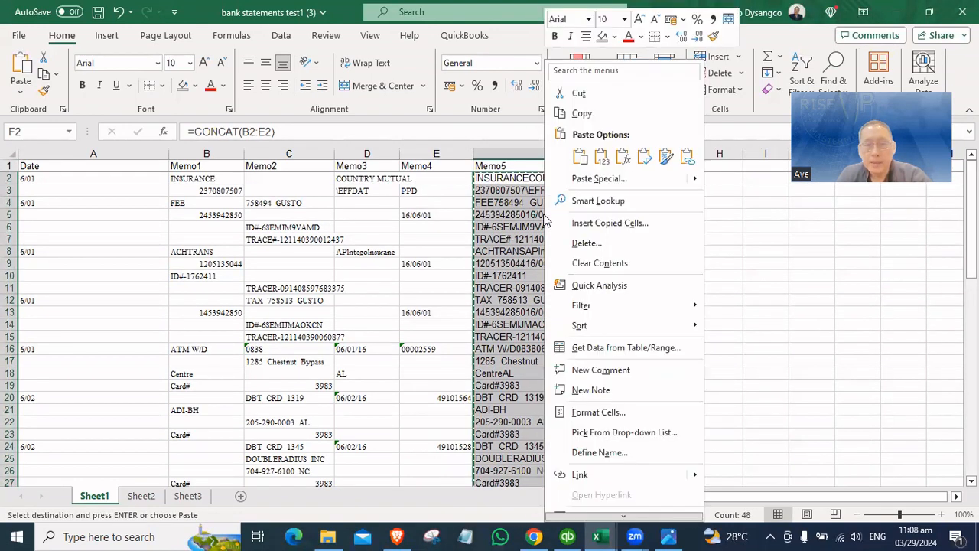
click(601, 158)
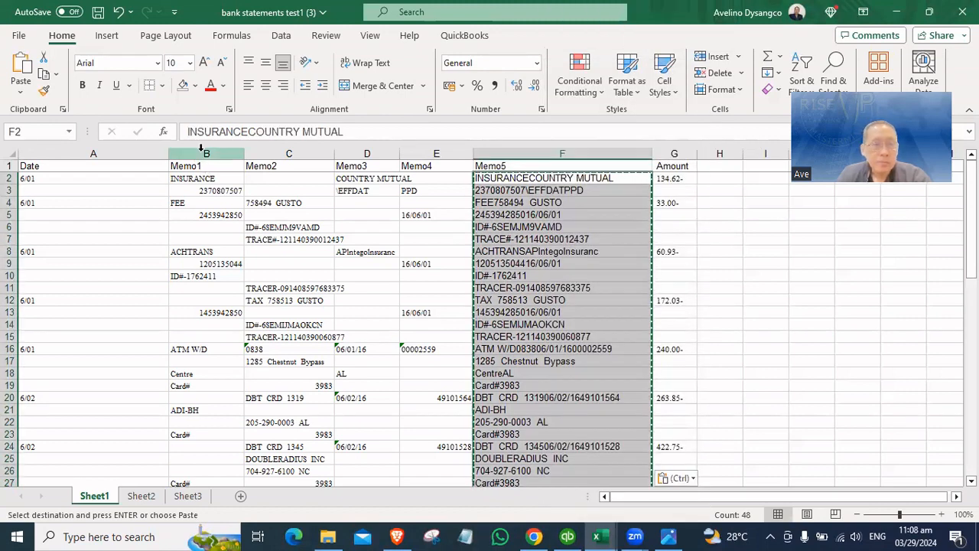
Delete the Memo1 to Memo4 columns (B to E) from Sheet1
drag(201, 154, 414, 166)
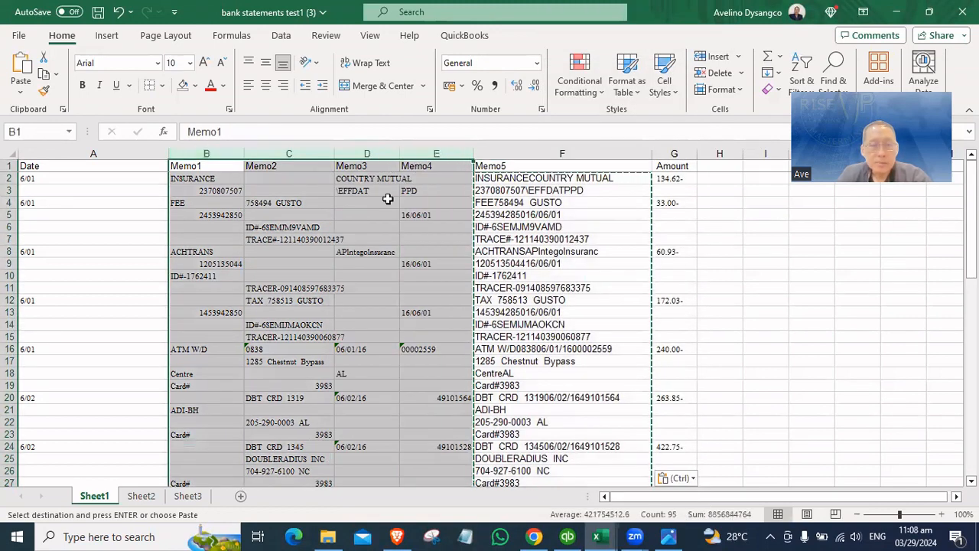
right_click(388, 201)
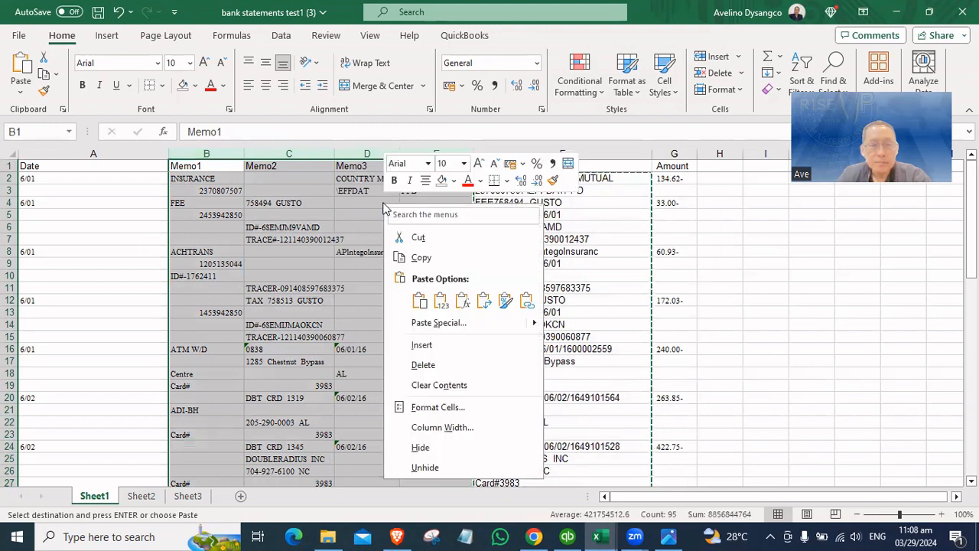
click(425, 366)
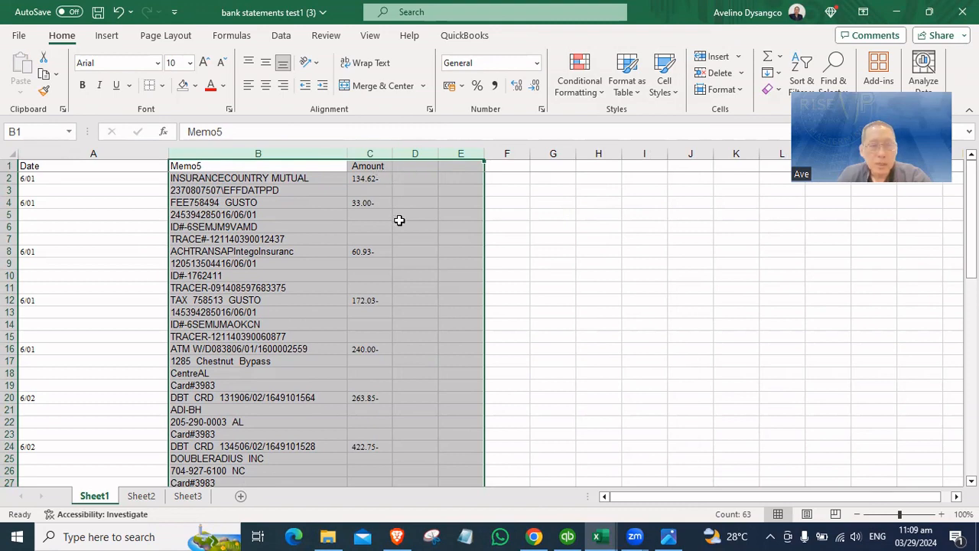
Check the column layout on the Formula sheet of the Combine all lines of bank Statement workbook, and return to bank statements test1 (3)
click(605, 534)
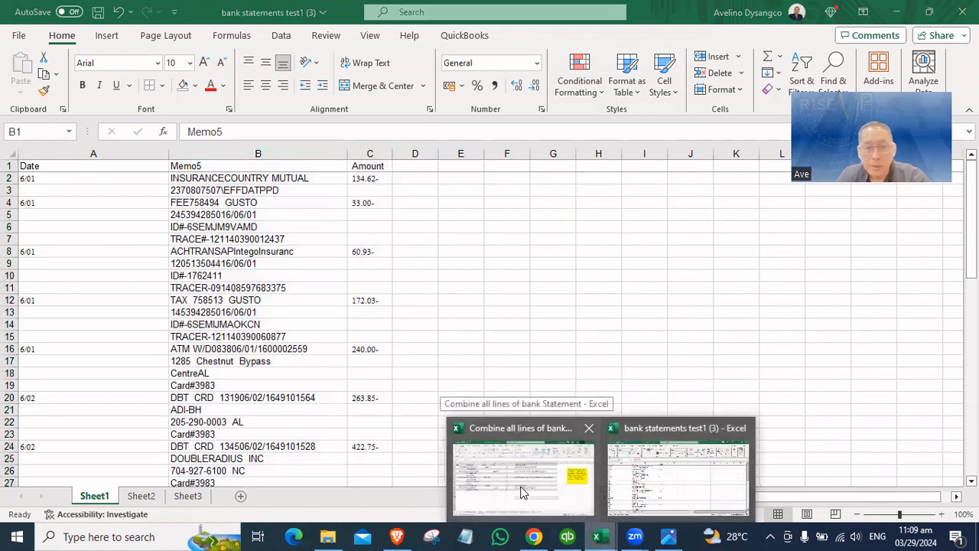
click(520, 493)
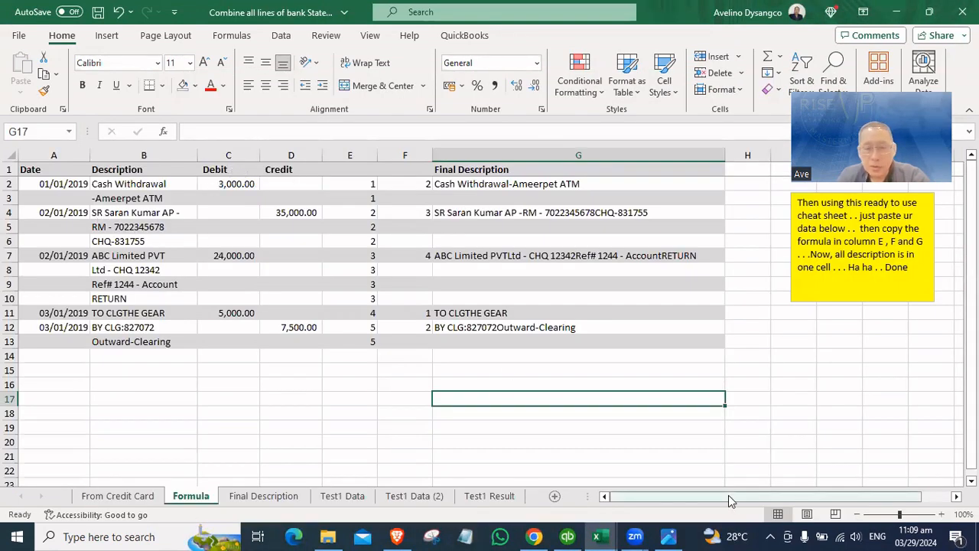
click(602, 536)
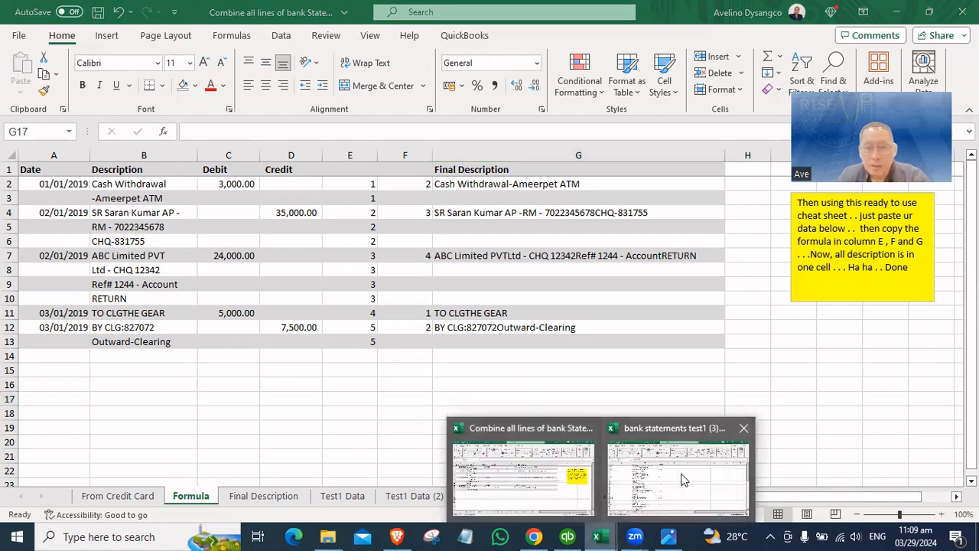
click(683, 480)
Insert a new column before the Amount column and give it the header "credit" in C1
click(366, 154)
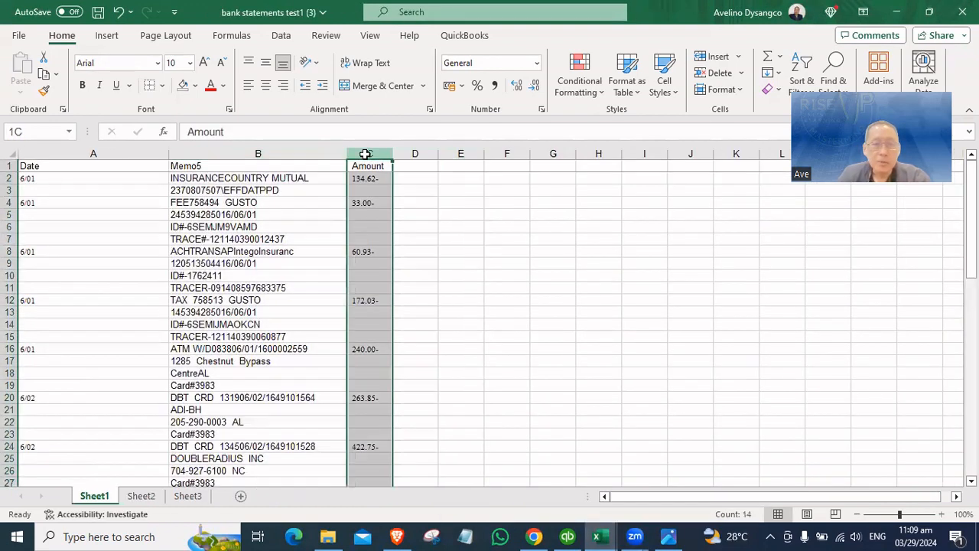
right_click(366, 154)
click(399, 298)
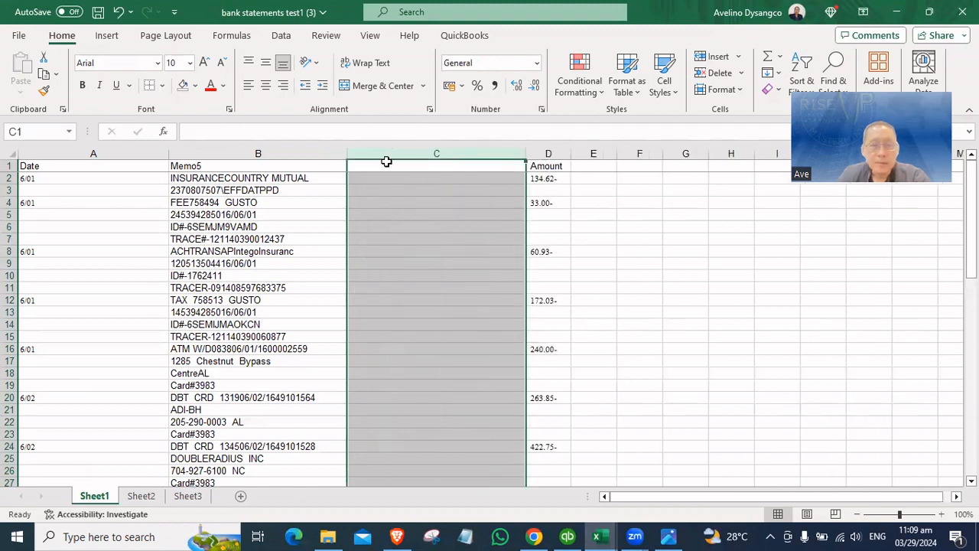
click(392, 166)
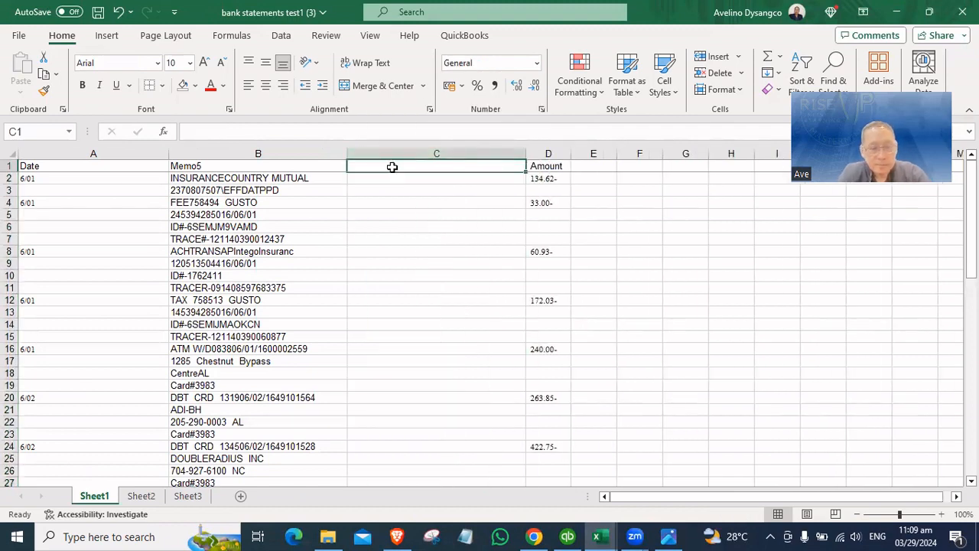
text(redi)
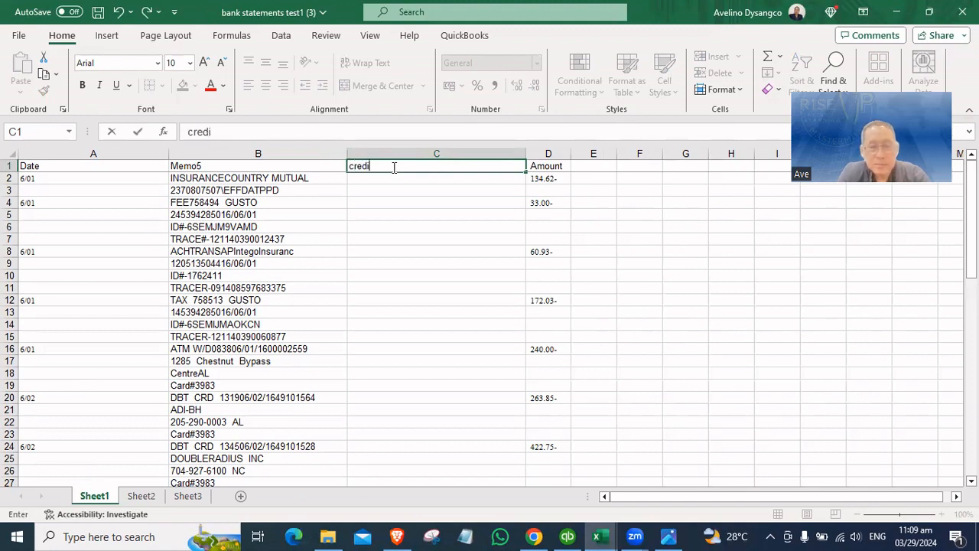
text(redit)
key(Return)
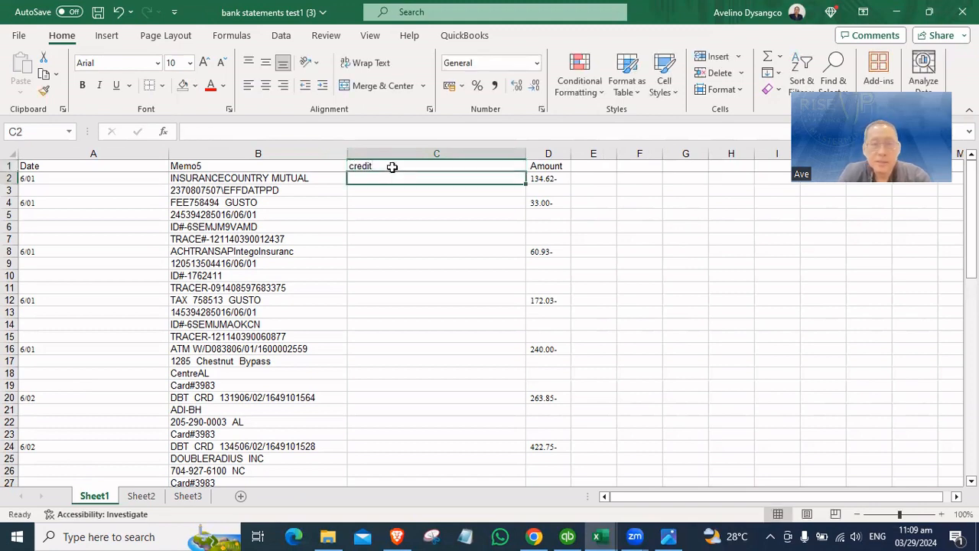
Rename the Amount header in D1 as "Debit", and narrow the Date and credit columns
click(540, 164)
text(Debit)
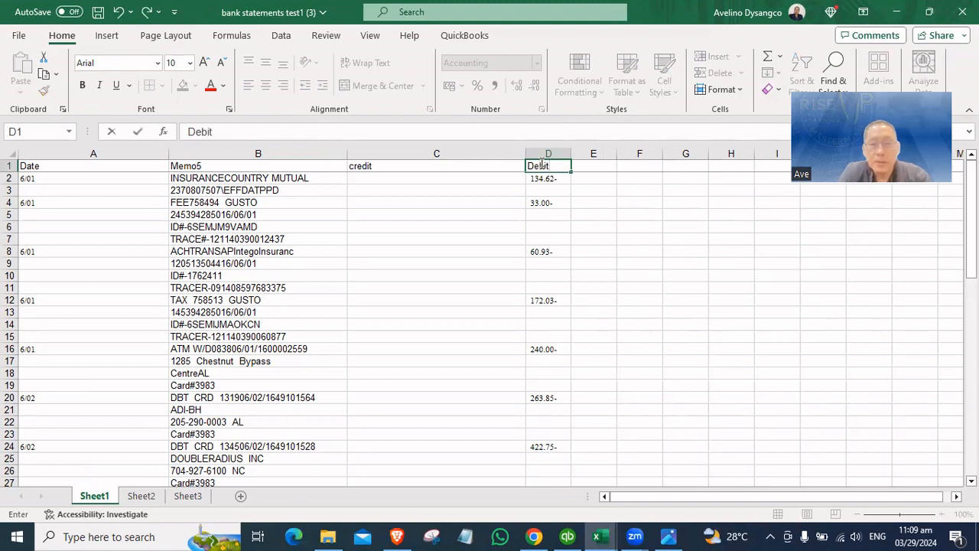
key(Return)
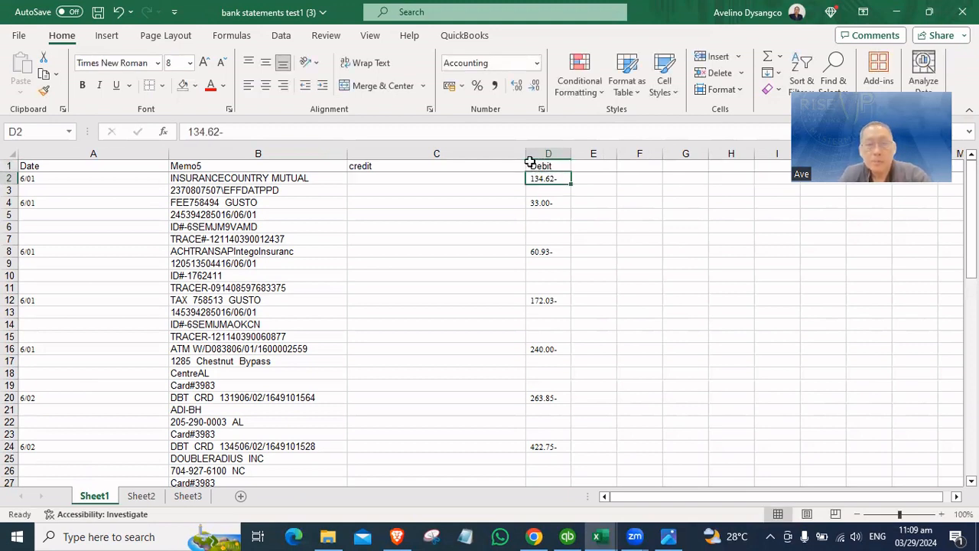
drag(525, 154, 437, 154)
click(280, 267)
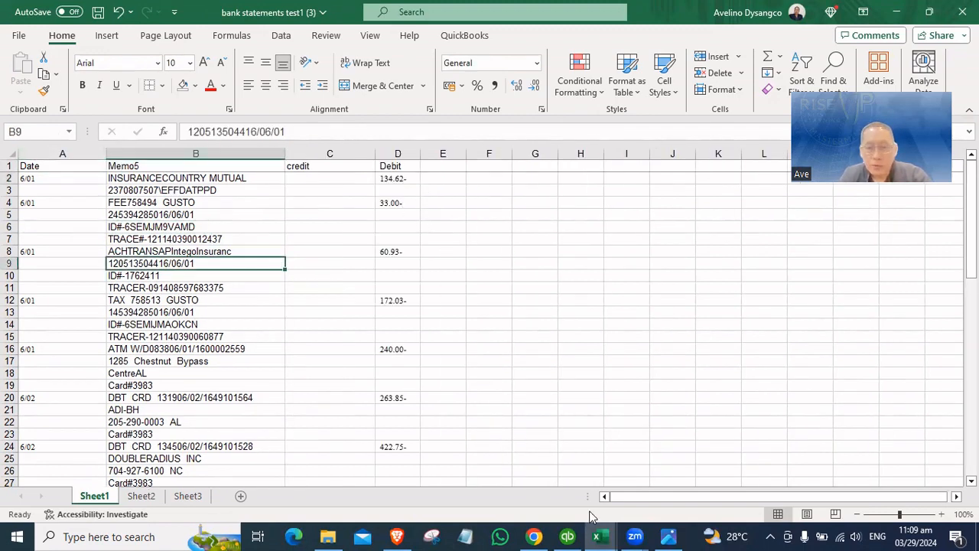
Switch to the Combine all lines of bank Statement workbook and copy the formulas in E2:G2 of the Formula sheet
mouse_move(597, 536)
click(483, 460)
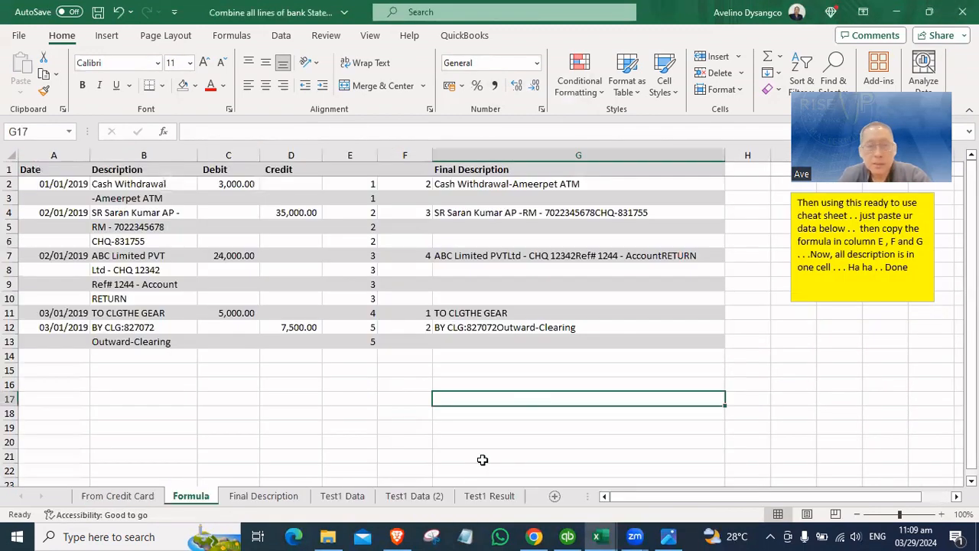
click(356, 184)
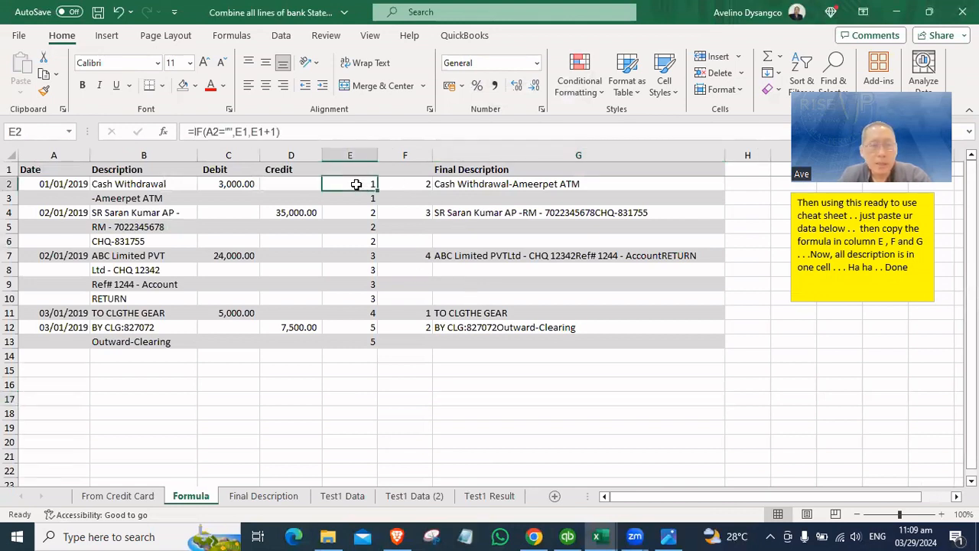
click(406, 182)
click(469, 182)
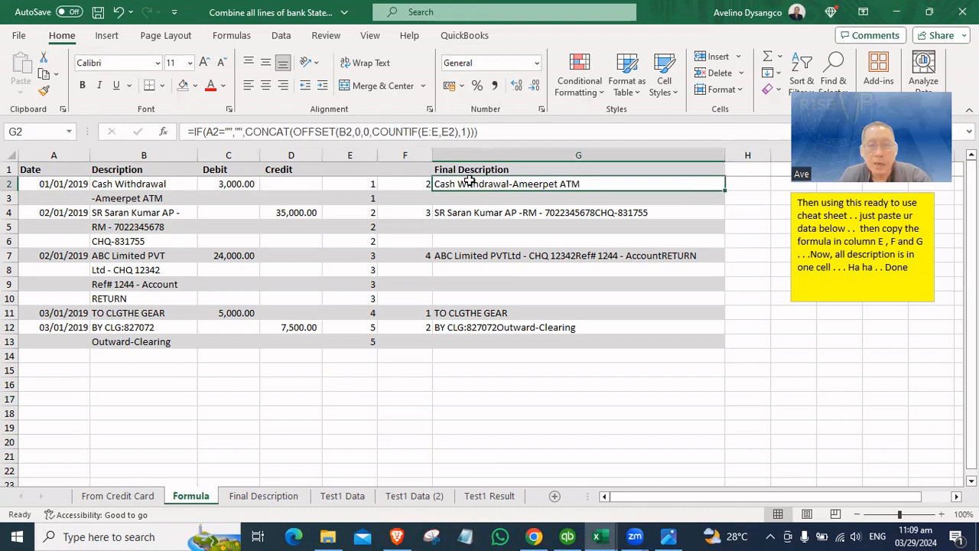
drag(339, 188, 504, 184)
right_click(504, 184)
click(542, 114)
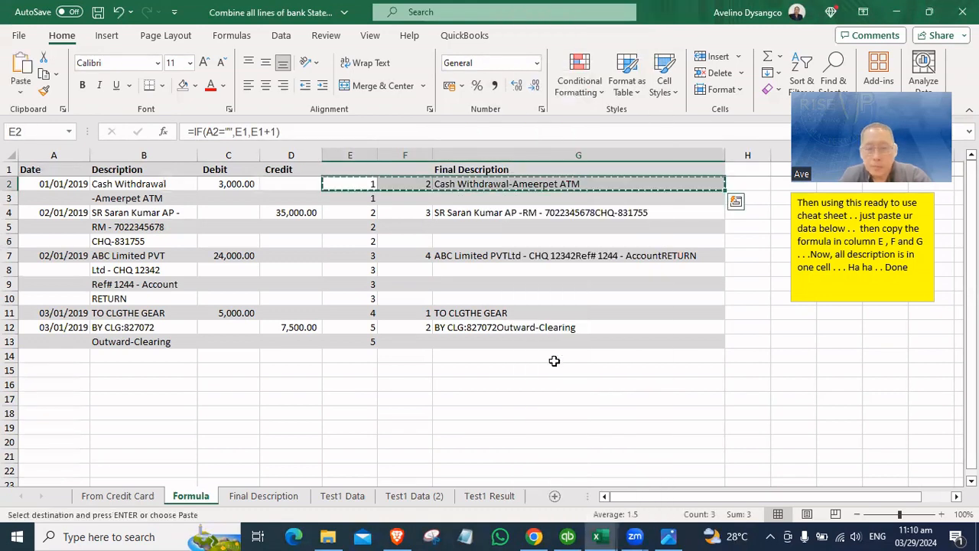
Return to the bank statements test1 (3) workbook, paste the copied formulas into E2:G2 and check each pasted cell
mouse_move(598, 536)
click(674, 511)
key(ctrl+v)
click(478, 212)
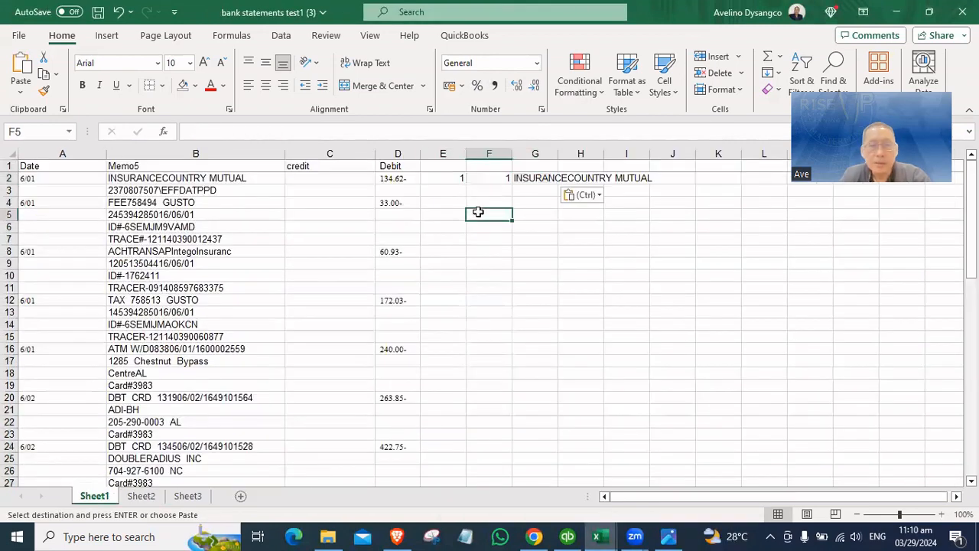
click(451, 180)
click(501, 177)
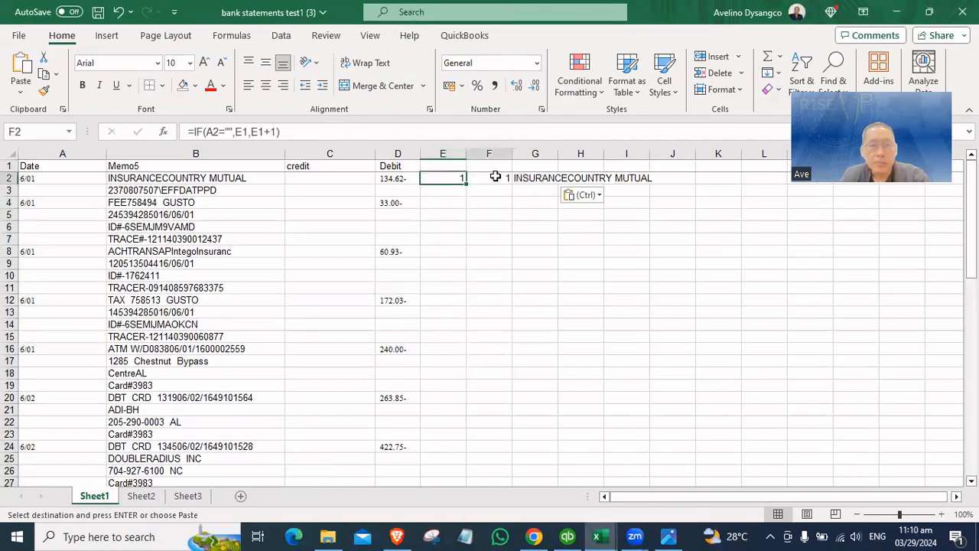
click(542, 178)
Widen columns G and F, and fill the E2:G2 formulas down to the end of the statement data
drag(559, 156, 677, 156)
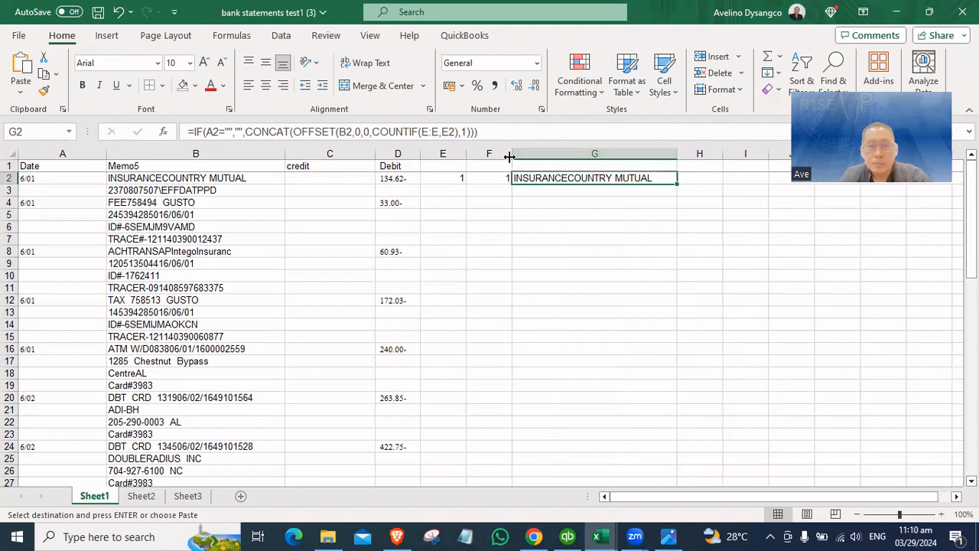
drag(510, 156, 528, 157)
drag(455, 180, 694, 181)
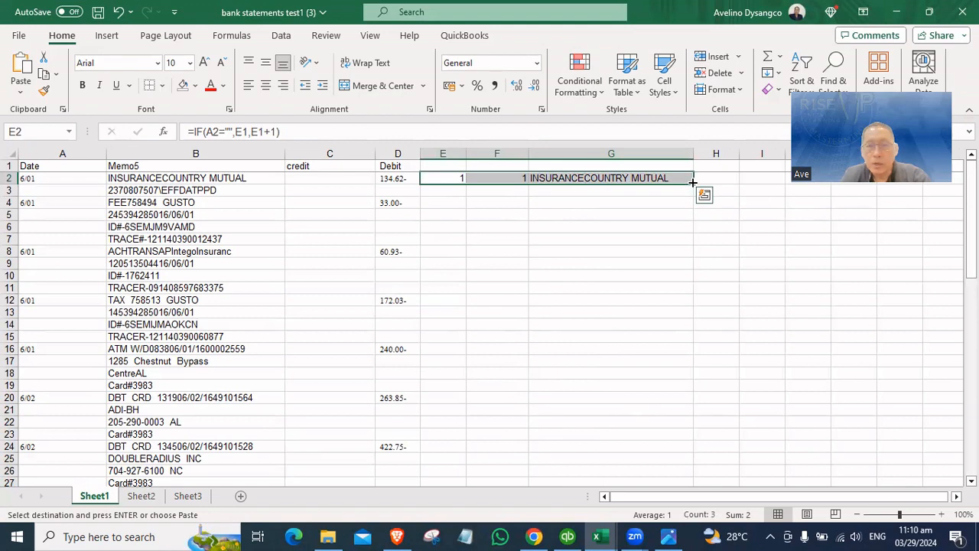
double_click(693, 181)
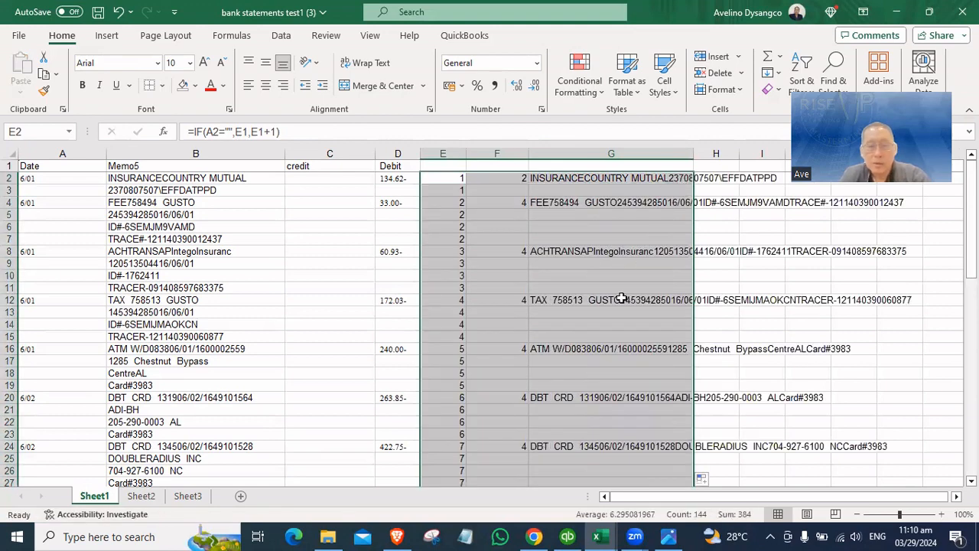
scroll(619, 356, down, 1)
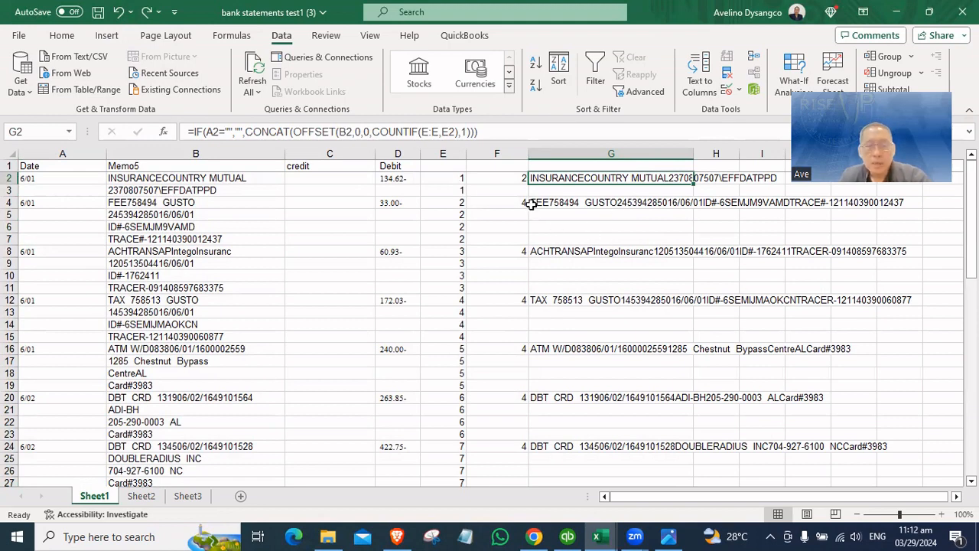
Replace the formulas in columns E to G with their values by copying the columns and pasting values only in place
click(448, 154)
drag(448, 154, 603, 184)
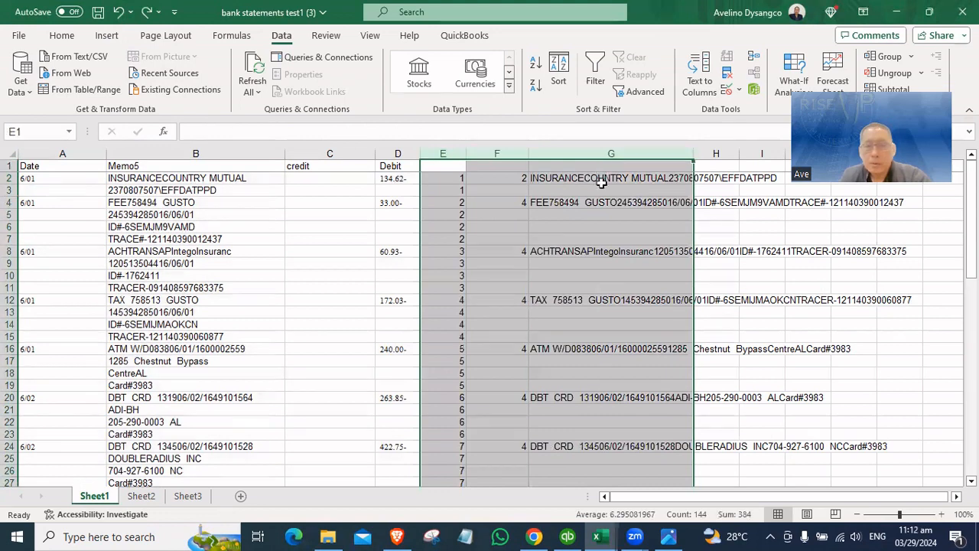
right_click(593, 222)
click(633, 276)
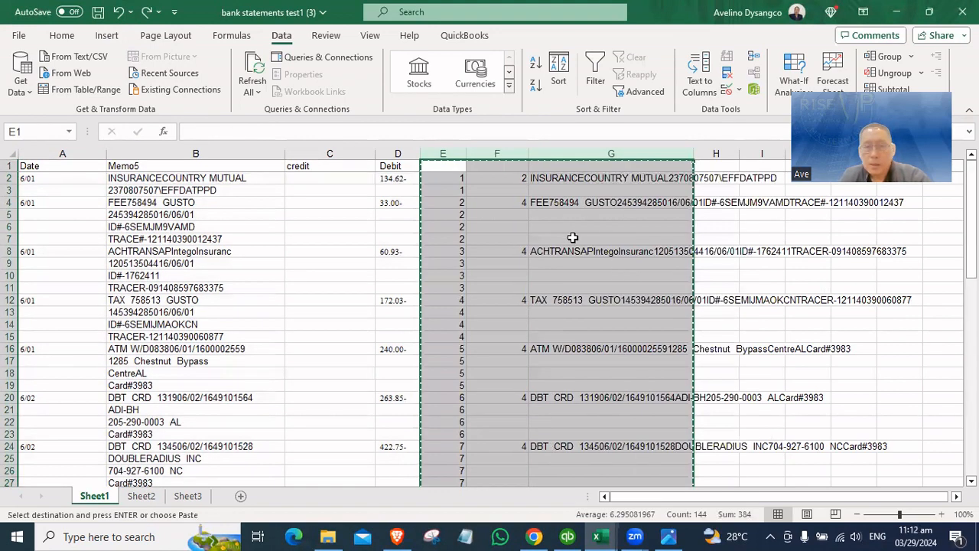
right_click(564, 234)
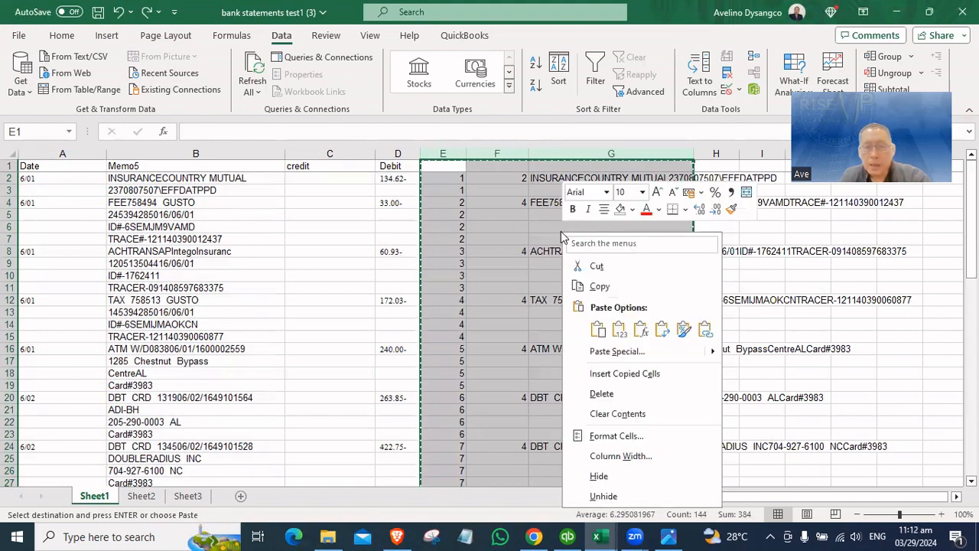
click(620, 331)
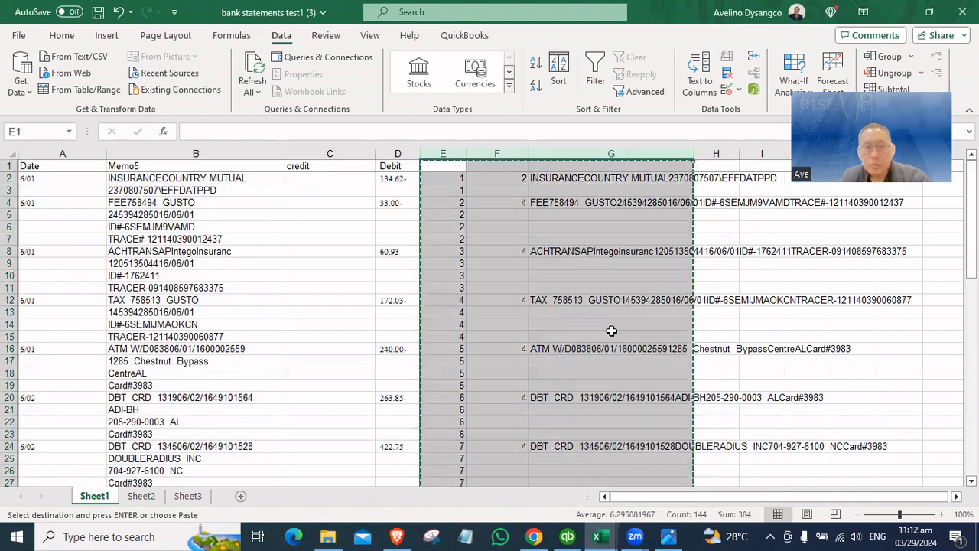
scroll(552, 337, down, 10)
scroll(548, 379, down, 1)
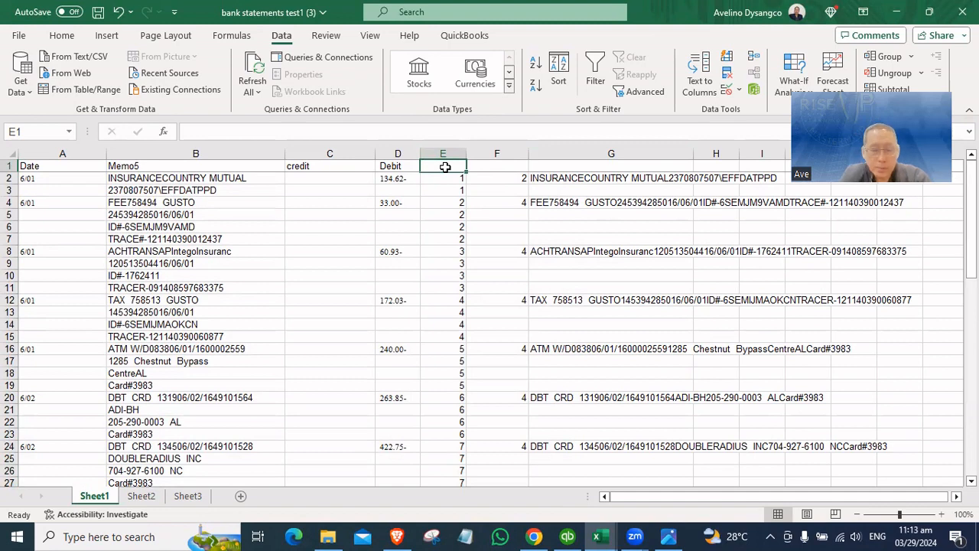
Enter the header "m1" in E1 and fill it across to G1 so the three columns read m1, m2 and m3
text(m1)
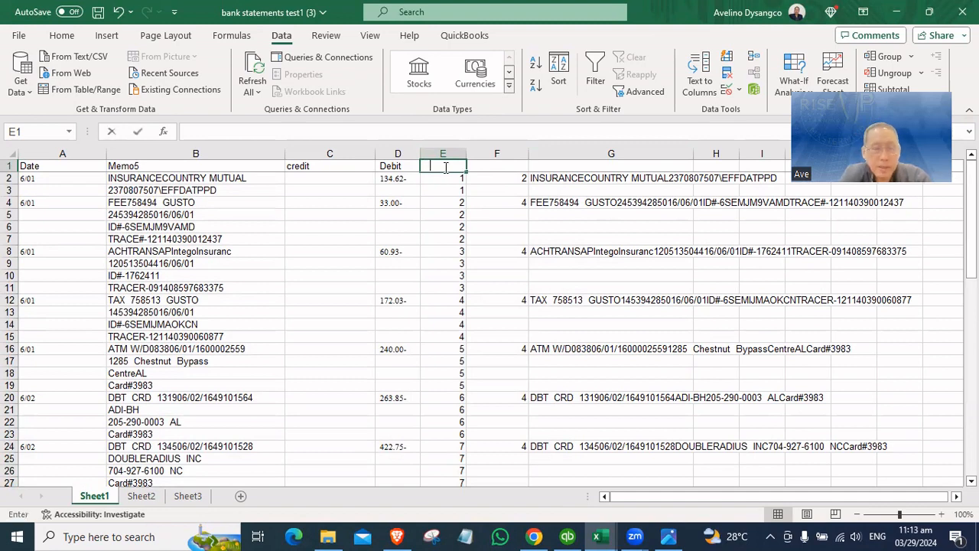
key(Return)
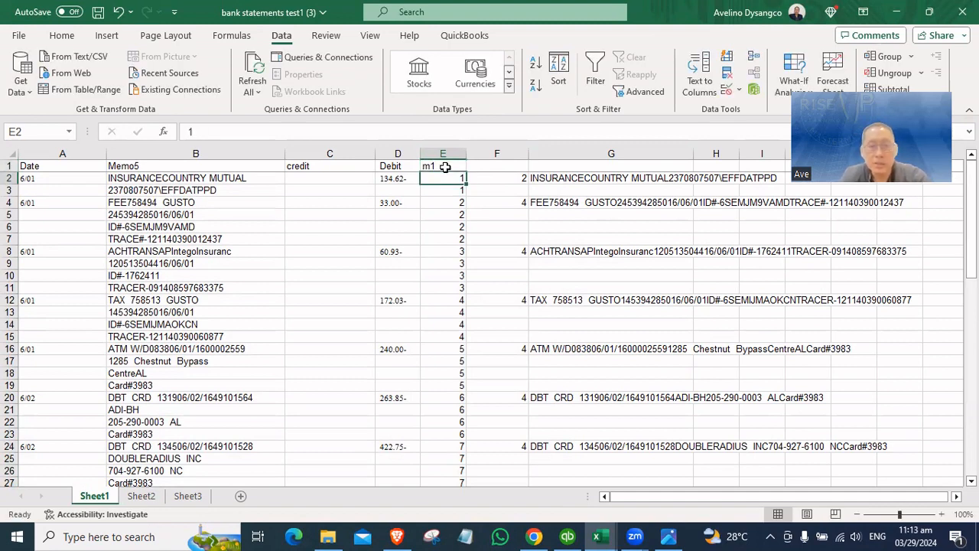
click(446, 167)
drag(466, 171, 589, 167)
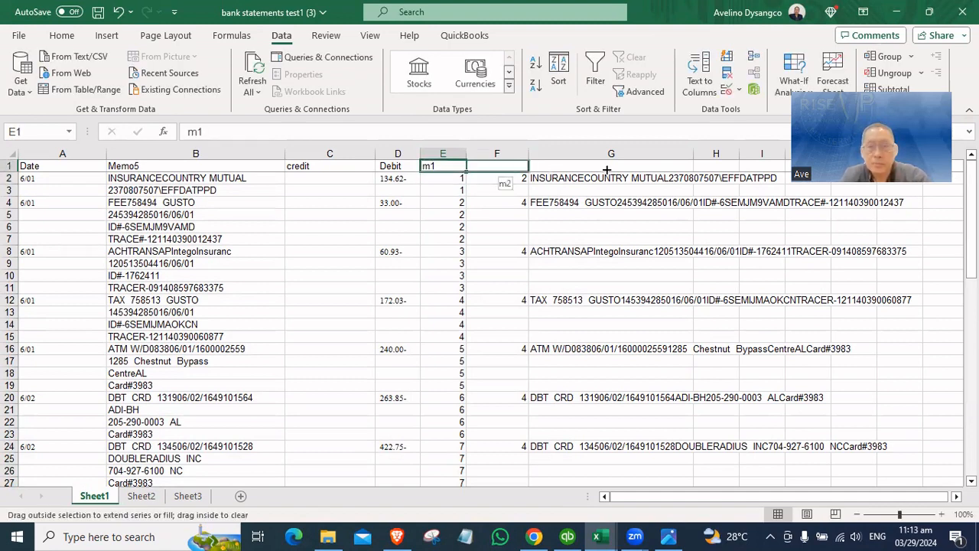
drag(607, 170, 610, 170)
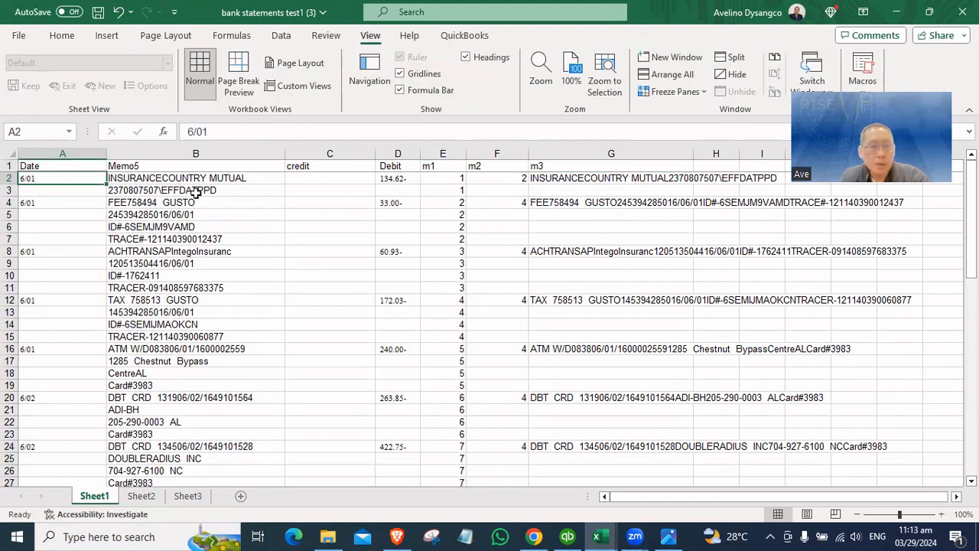
Sort the whole table by Date from A to Z, treating anything that looks like a number as a number
click(197, 193)
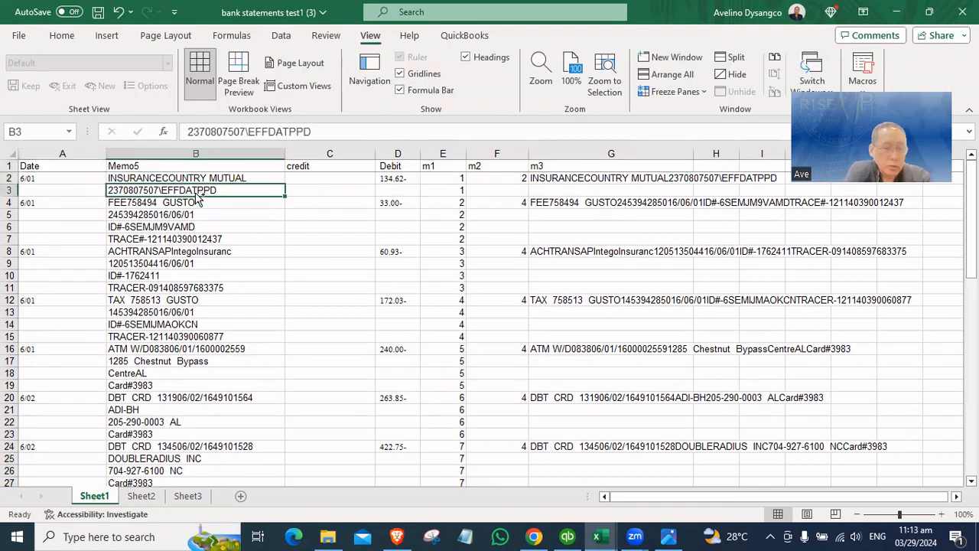
key(ctrl+a)
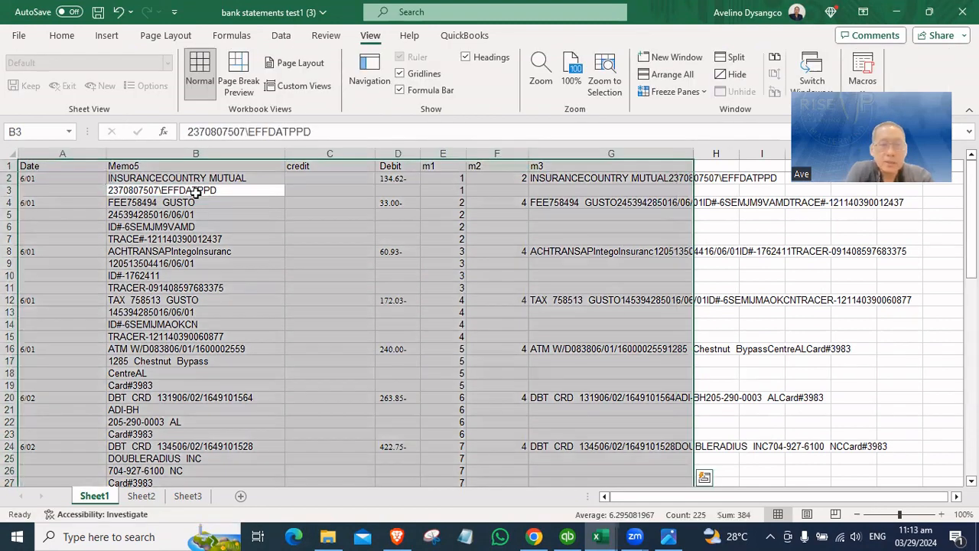
click(281, 35)
click(559, 73)
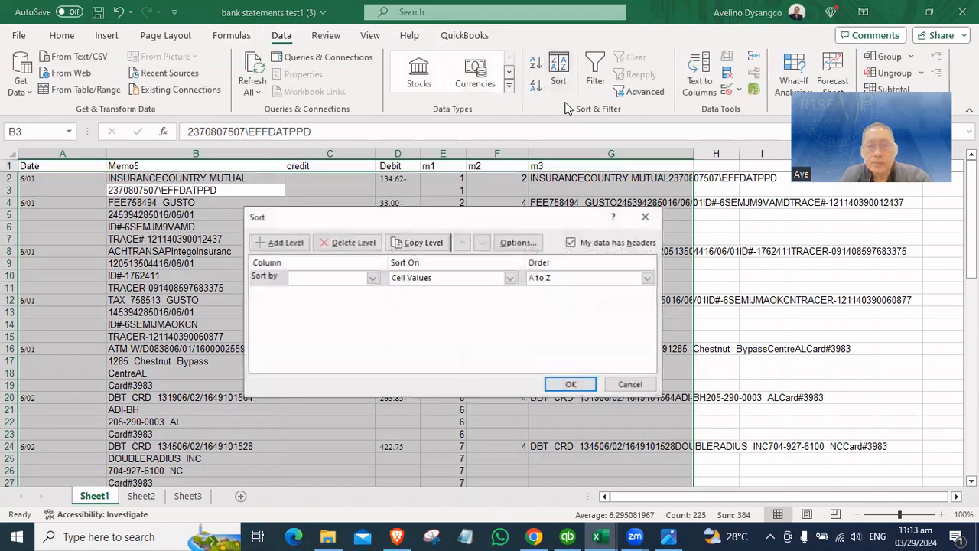
click(372, 278)
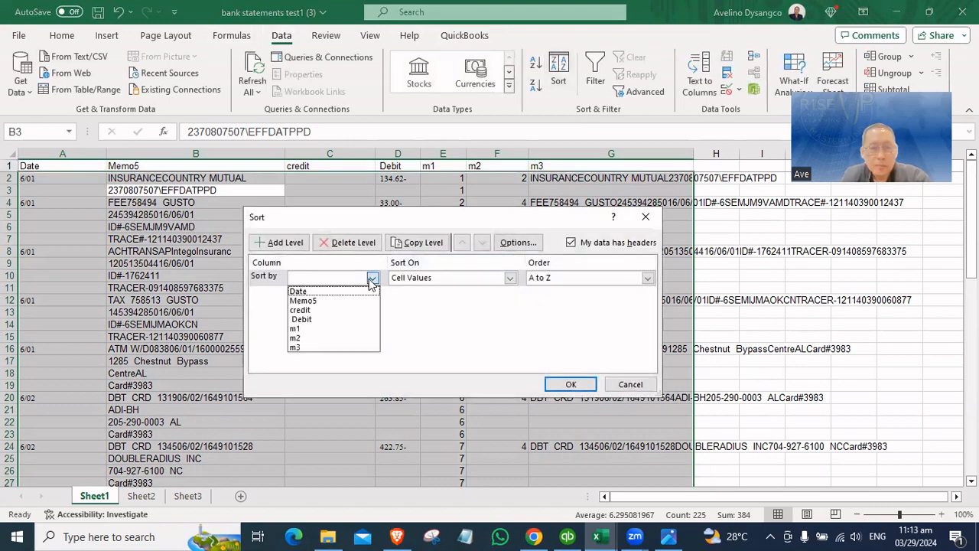
click(314, 291)
click(558, 382)
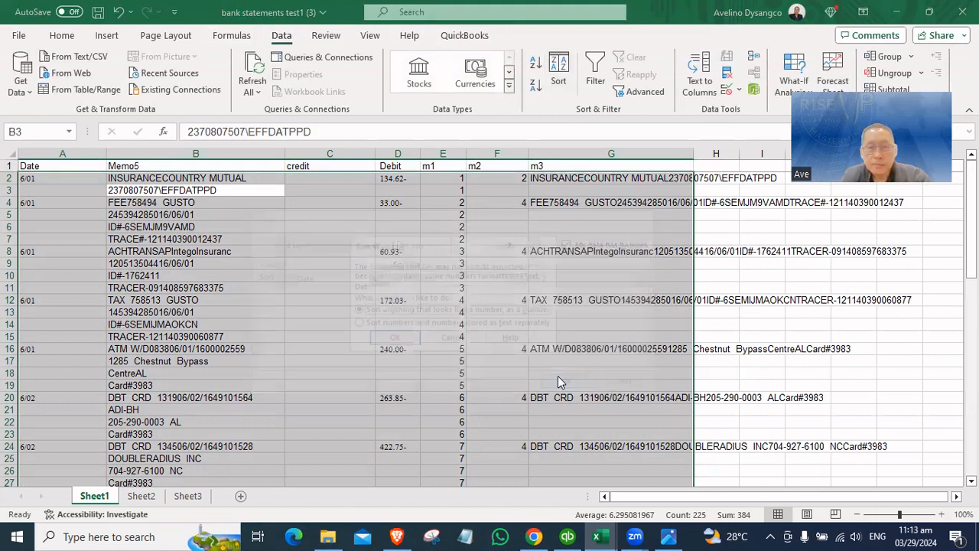
click(390, 338)
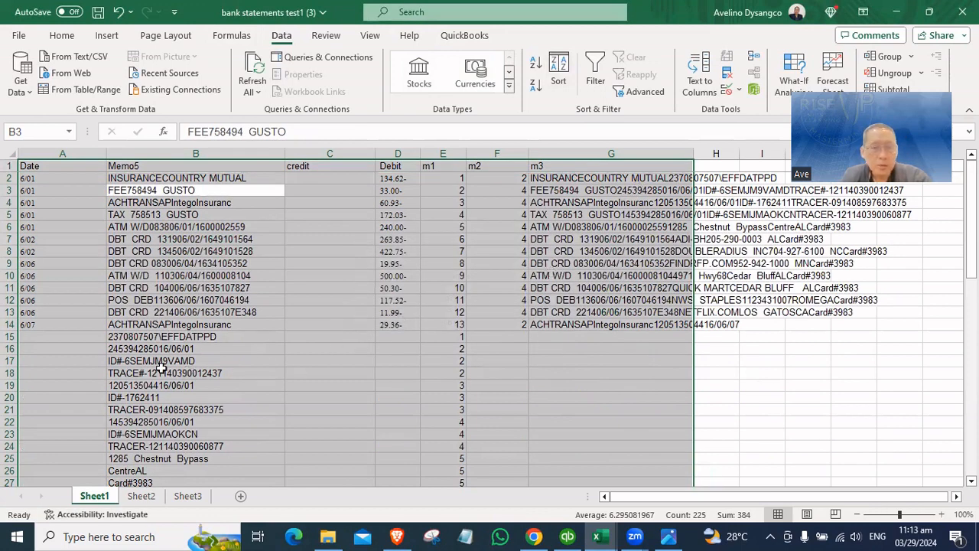
Delete the leftover rows without a date, rows 15 to 58
drag(10, 336, 57, 444)
right_click(238, 303)
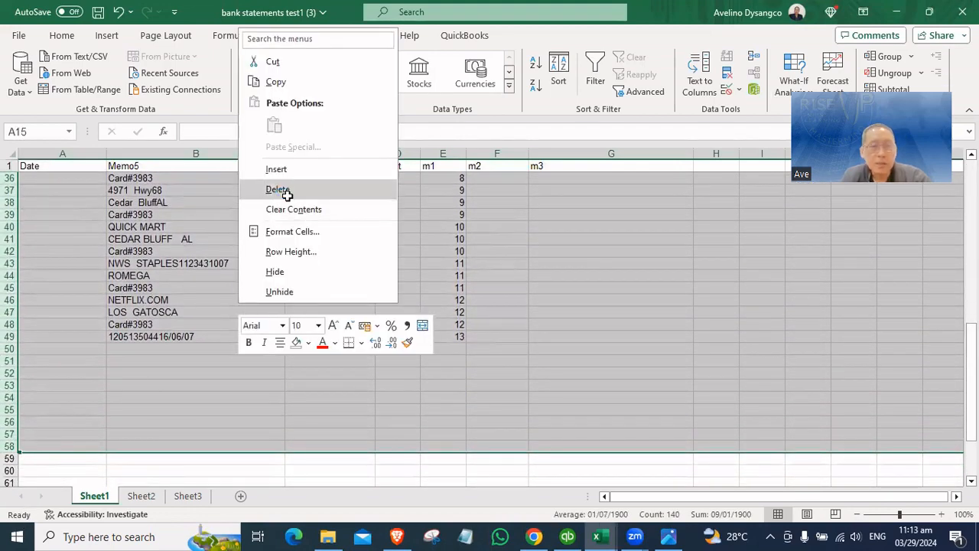
click(277, 189)
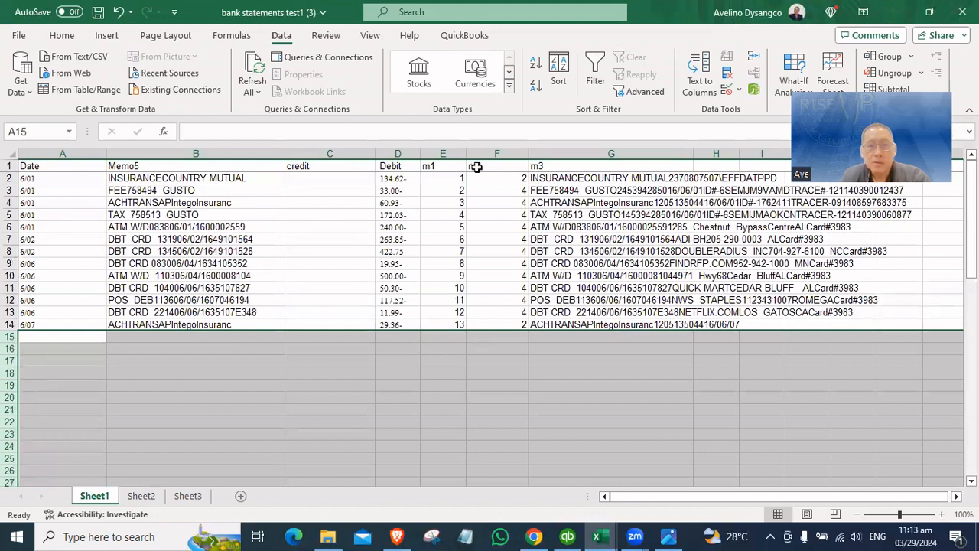
Delete the m1 and m2 helper columns and the original Memo5 column
drag(452, 154, 486, 154)
right_click(461, 208)
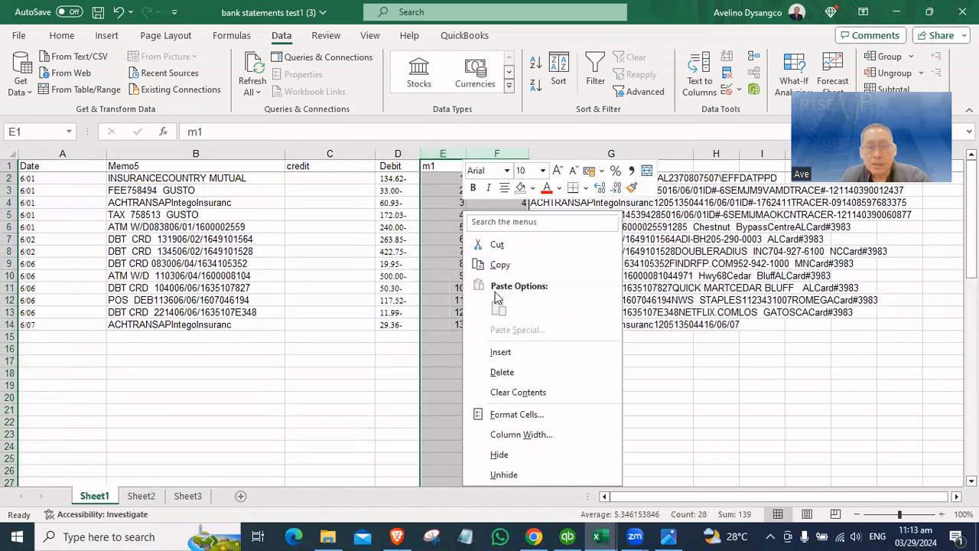
click(501, 373)
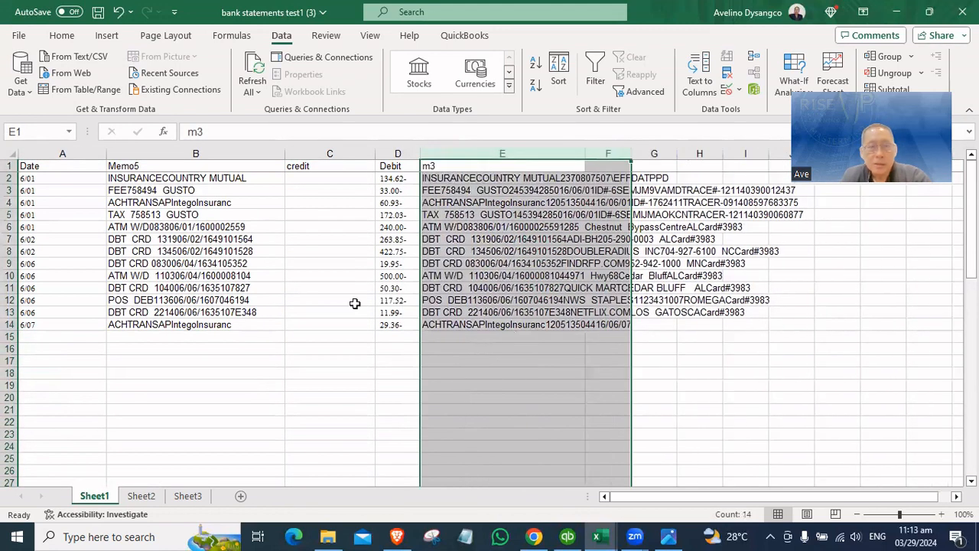
click(172, 151)
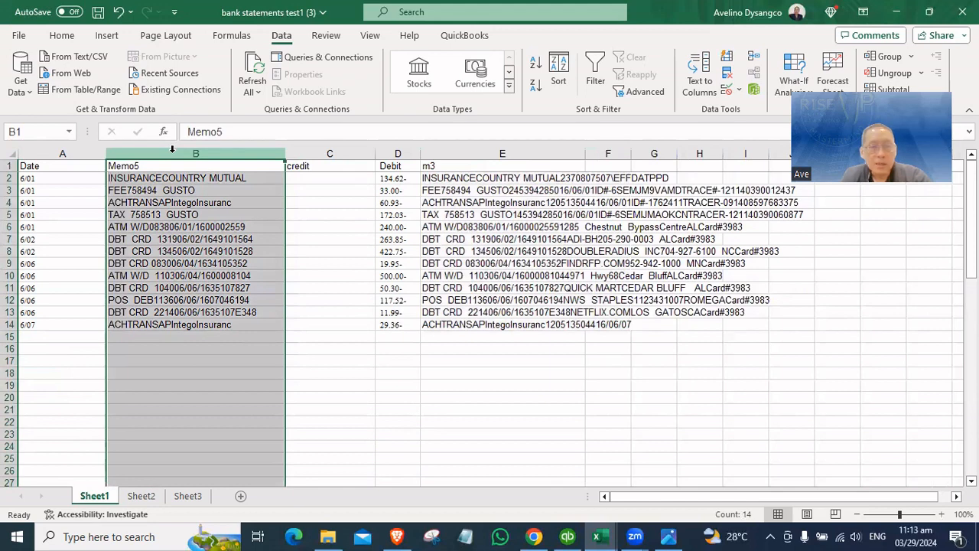
right_click(174, 154)
click(213, 318)
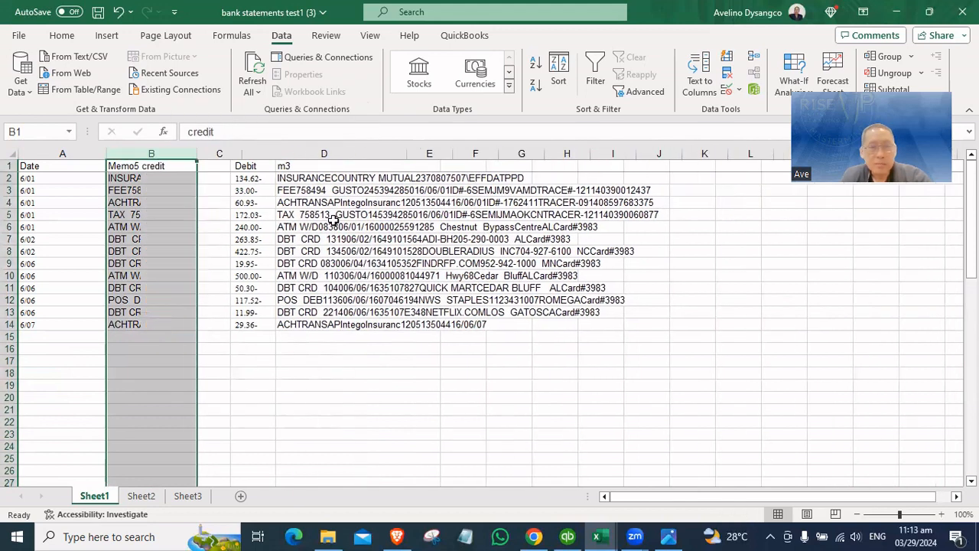
Rename the m3 header in D1 as "memo"
click(306, 168)
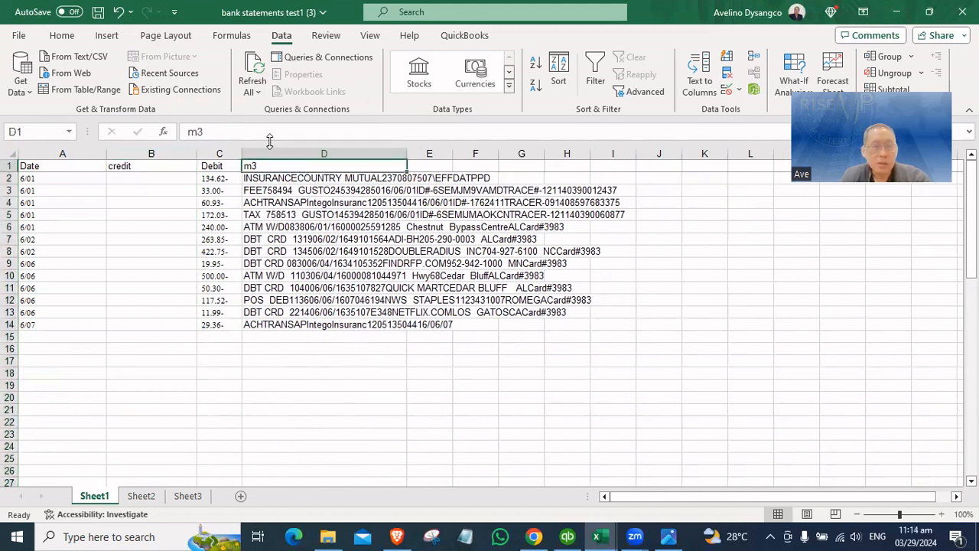
double_click(200, 132)
text(memo)
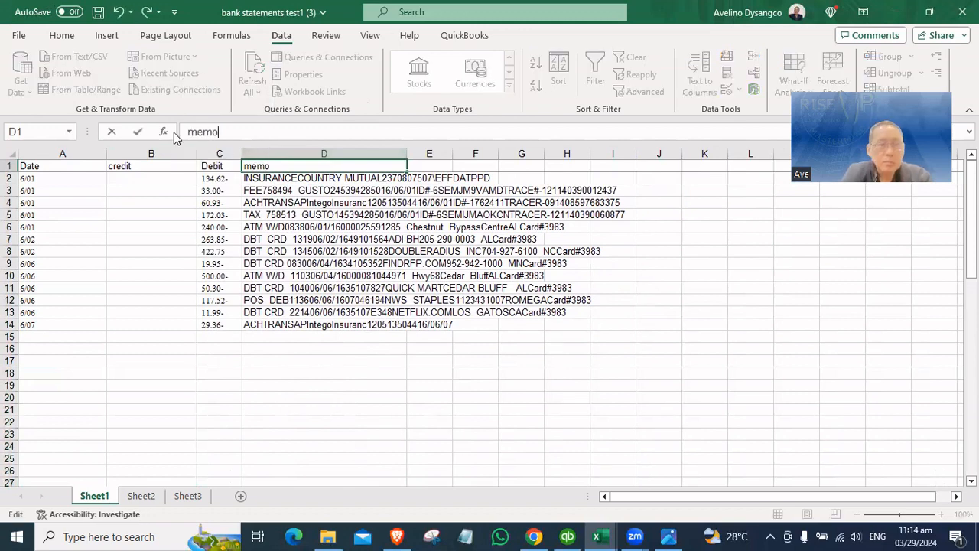
key(Return)
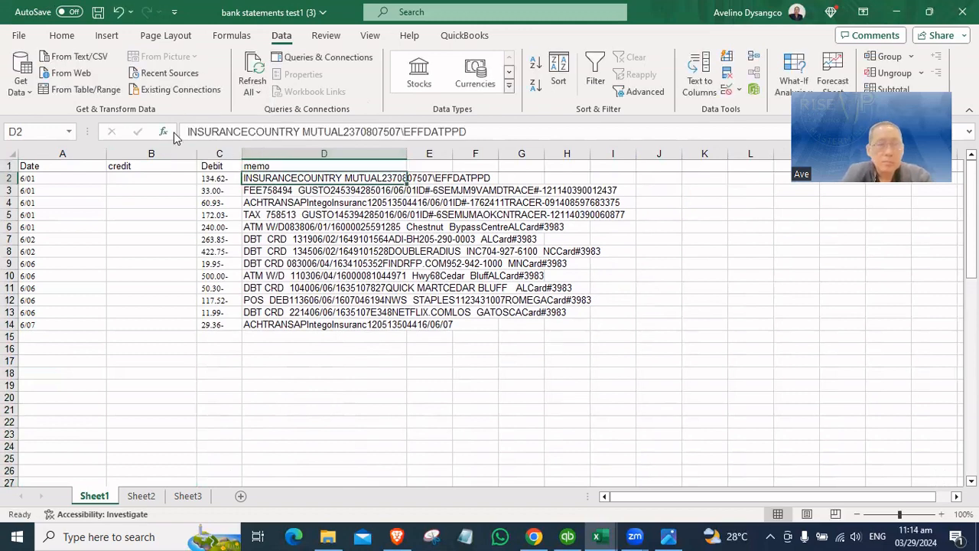
Move the memo column between the Date and credit columns by cutting it and inserting the cut cells
click(291, 147)
right_click(290, 149)
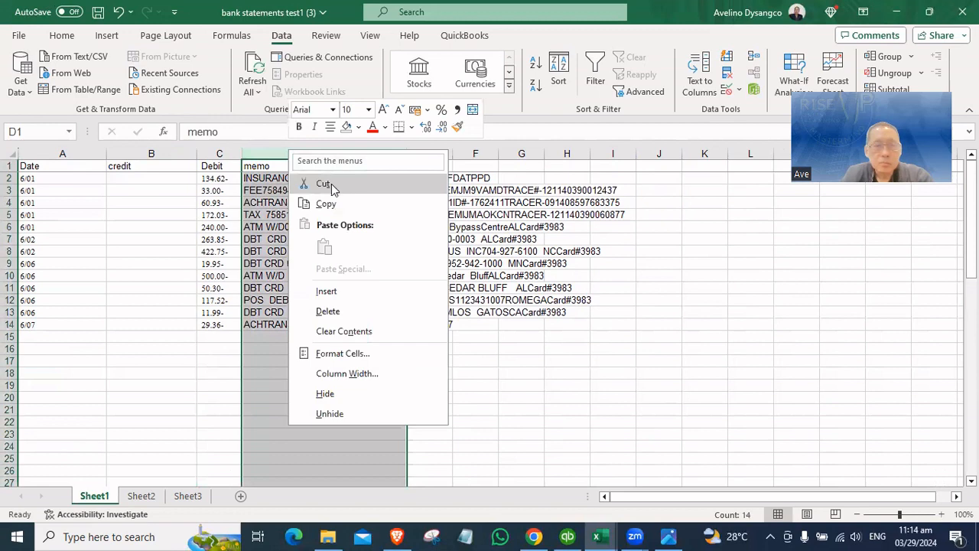
click(328, 185)
click(145, 153)
right_click(145, 153)
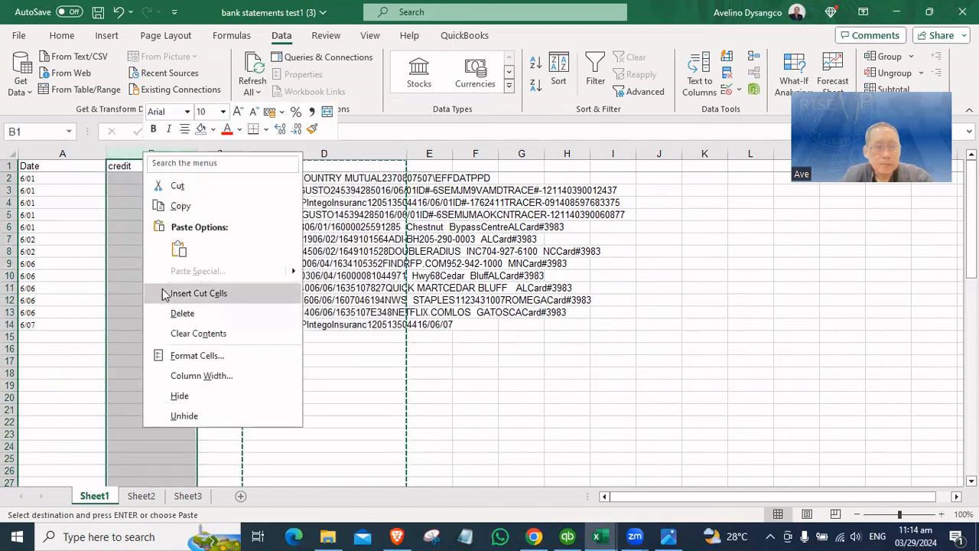
click(197, 293)
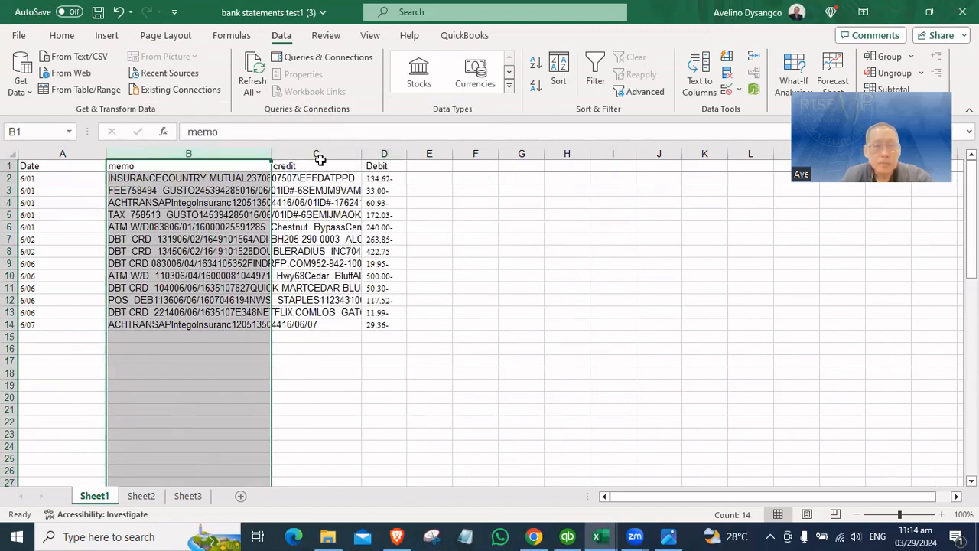
Delete the empty credit column and widen the memo column
click(320, 157)
right_click(323, 155)
key(Escape)
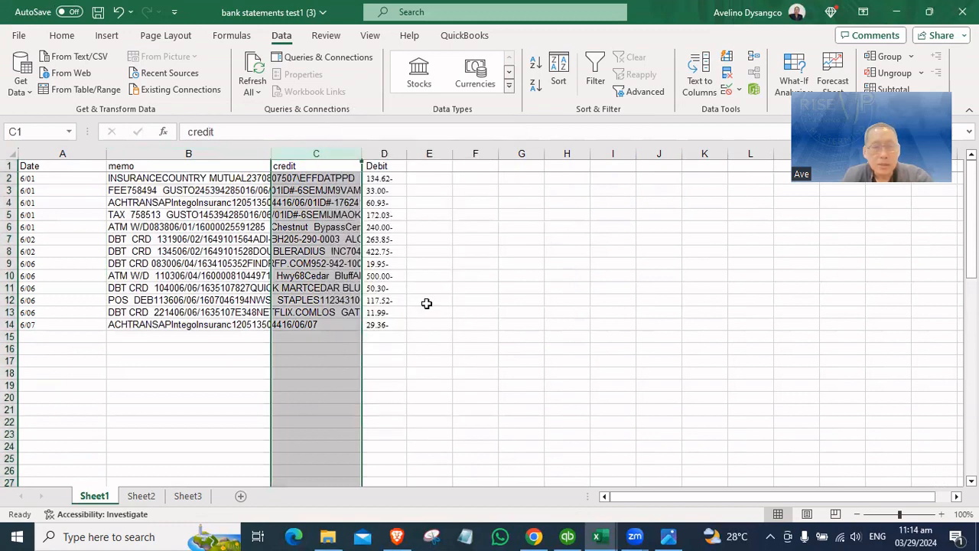
key(ctrl+minus)
drag(275, 154, 423, 154)
click(462, 225)
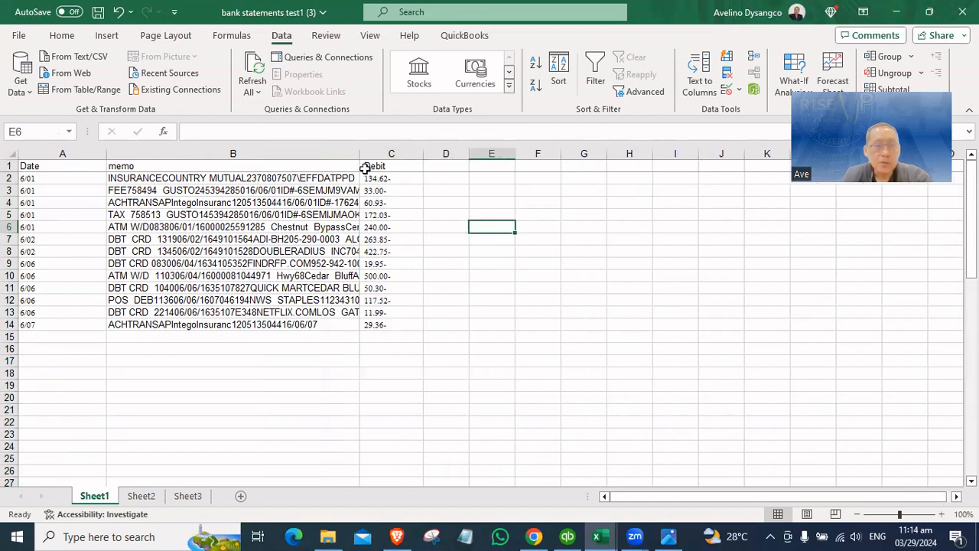
drag(360, 156, 381, 154)
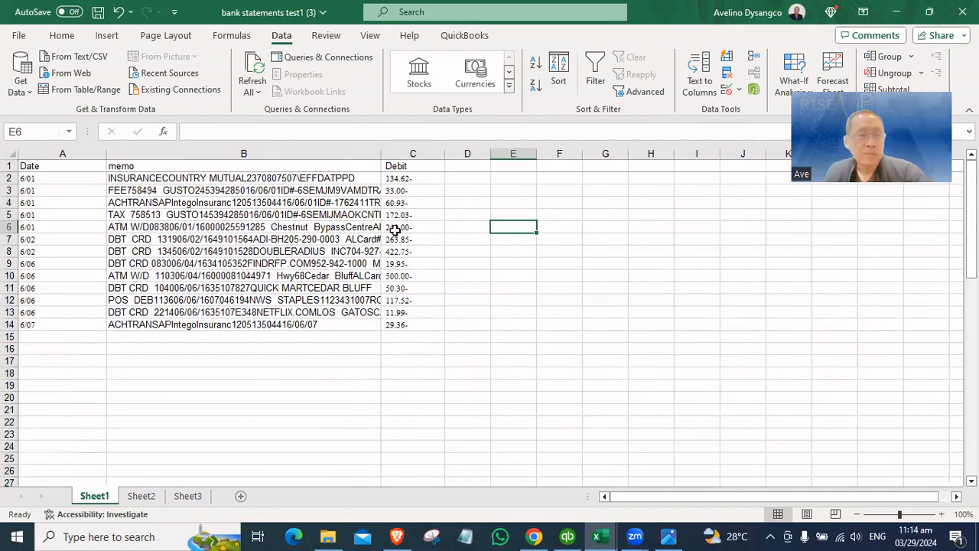